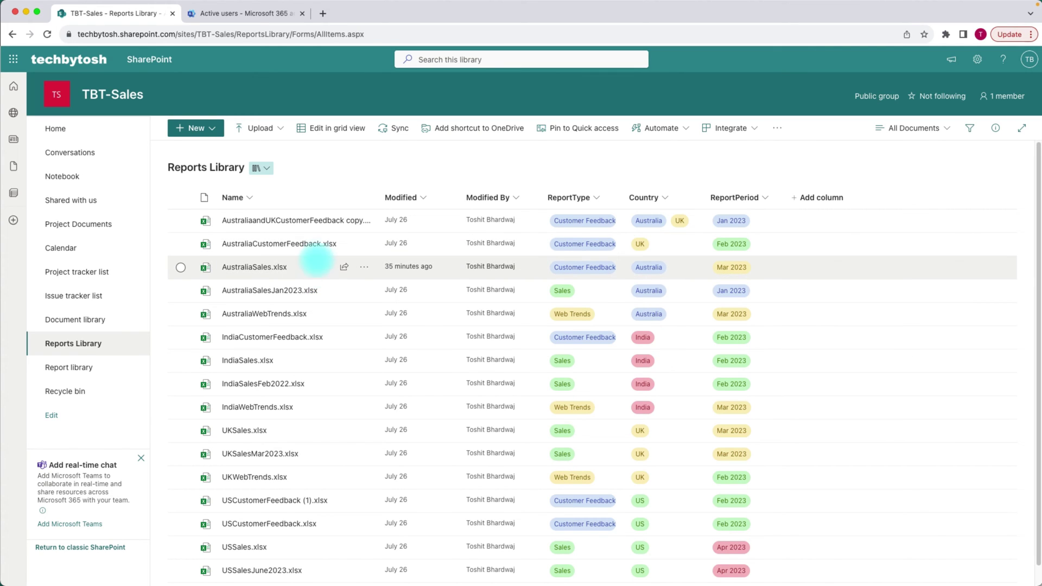
- Open the Share dialog for AustraliaCustomerFeedback.xlsx from its row's actions in the Reports Library
mouse_move(330, 291)
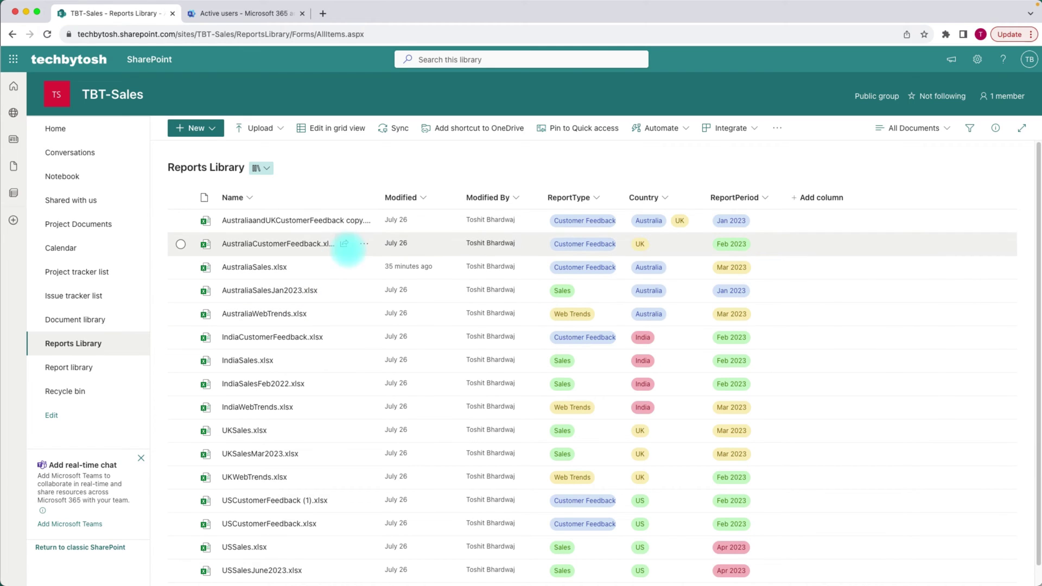
mouse_move(345, 243)
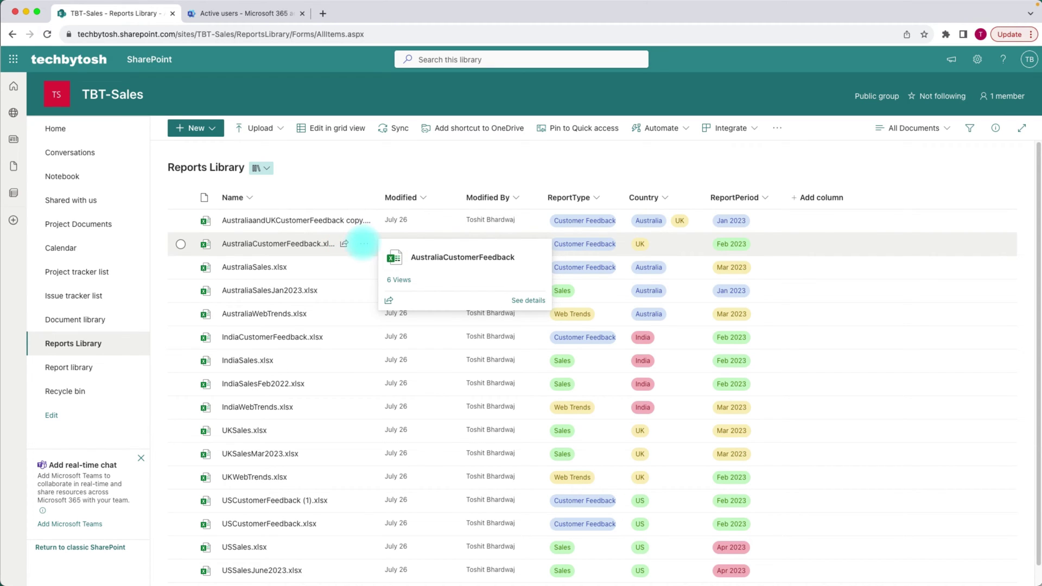
click(363, 244)
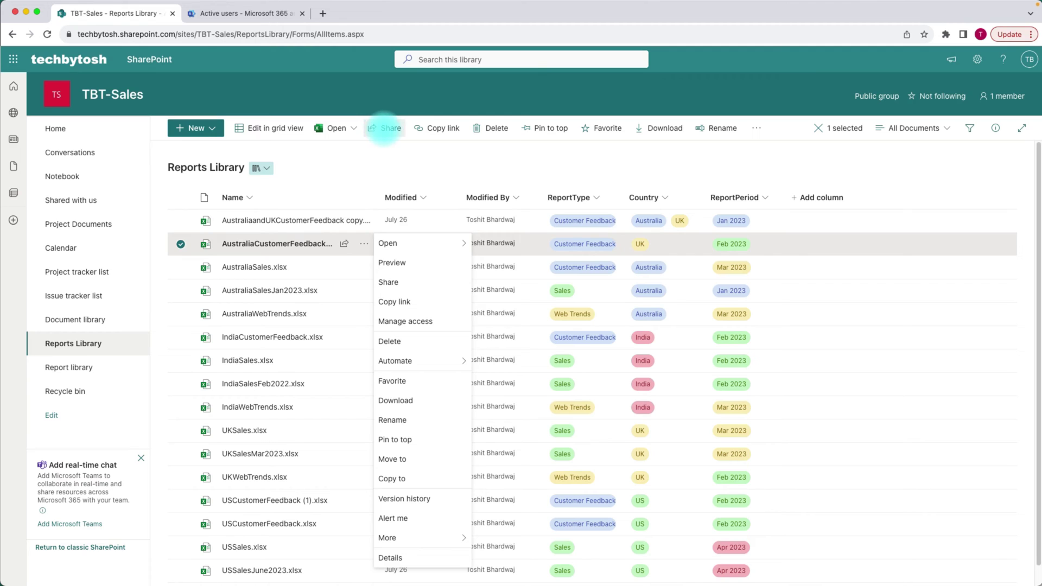
mouse_move(344, 243)
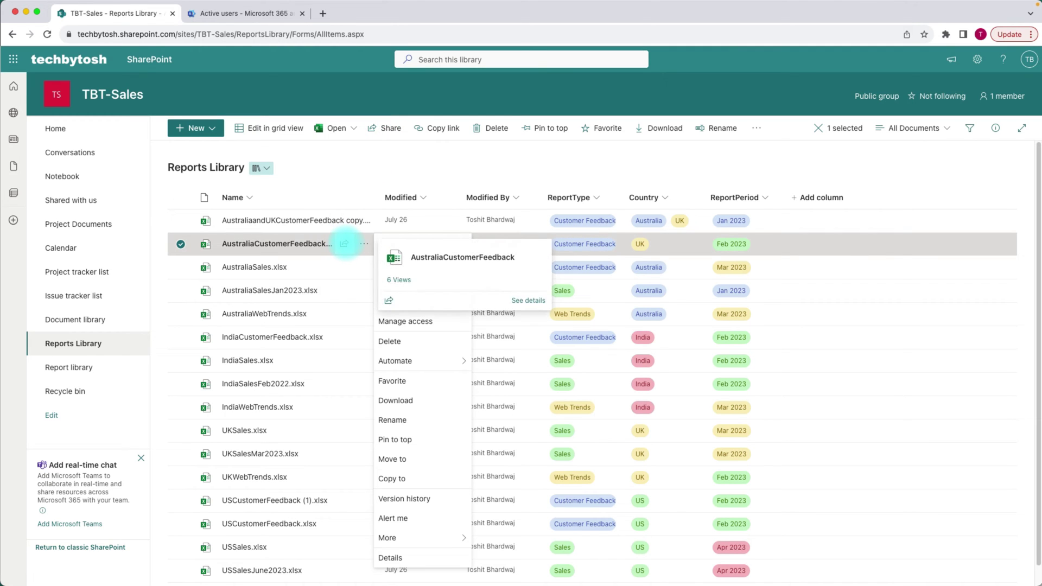
click(344, 244)
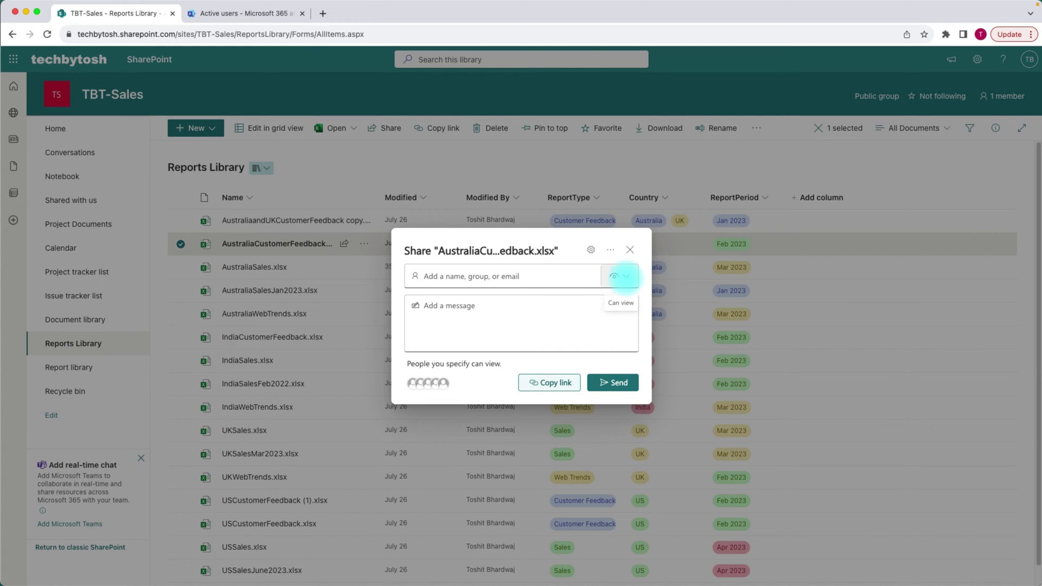
- Keep the recipient permission at Can view and open Manage Access for the file
click(623, 277)
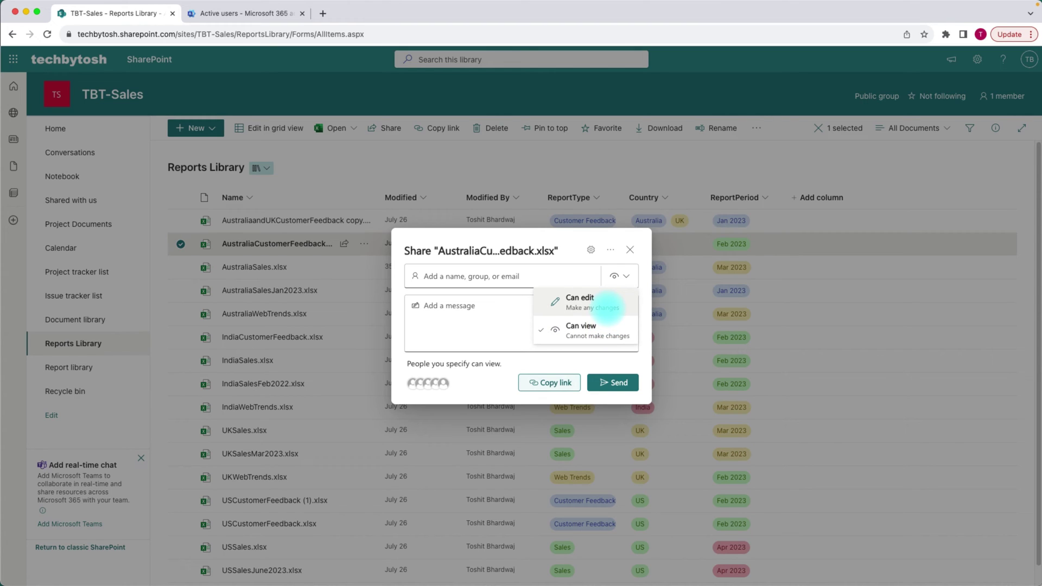
click(434, 304)
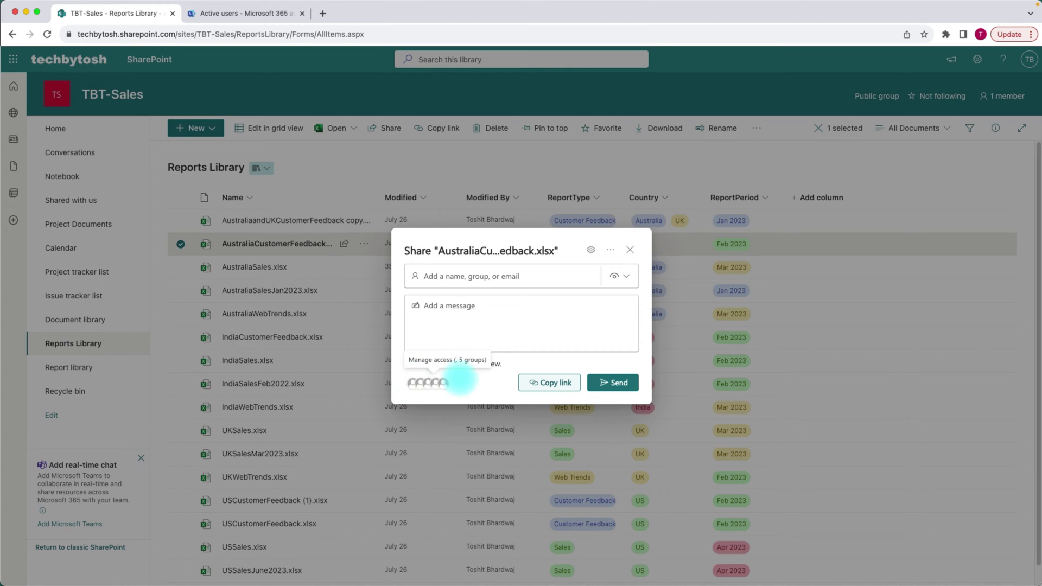
click(429, 383)
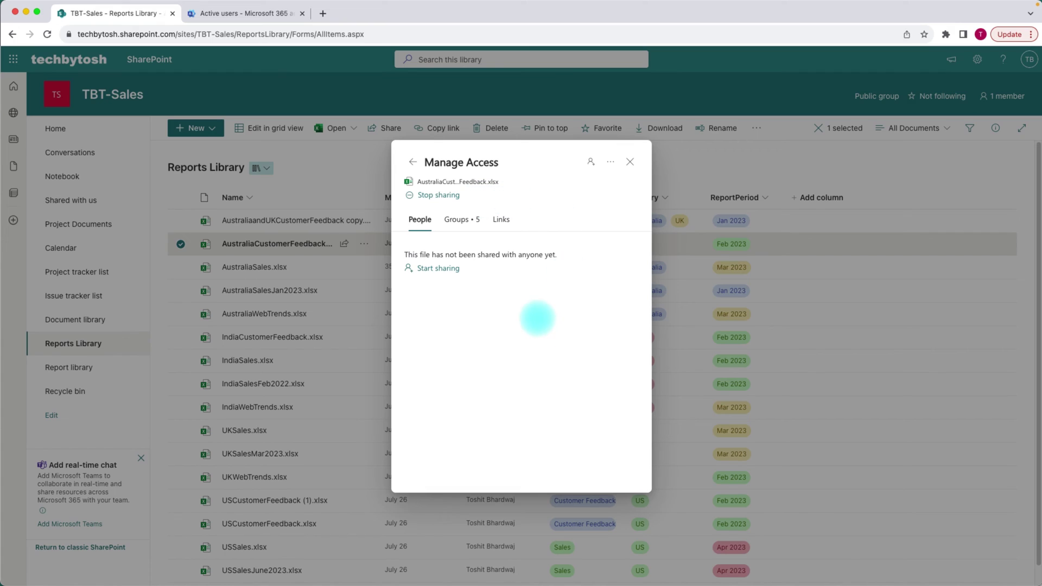
- Check the Groups and Links tabs in Manage Access, then go back to the Share dialog
click(456, 219)
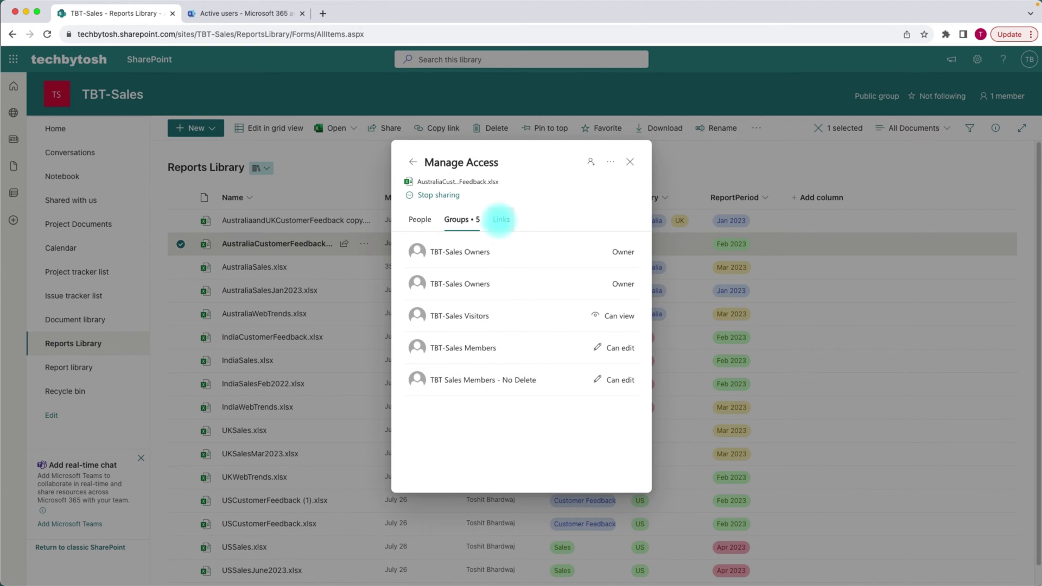
click(500, 219)
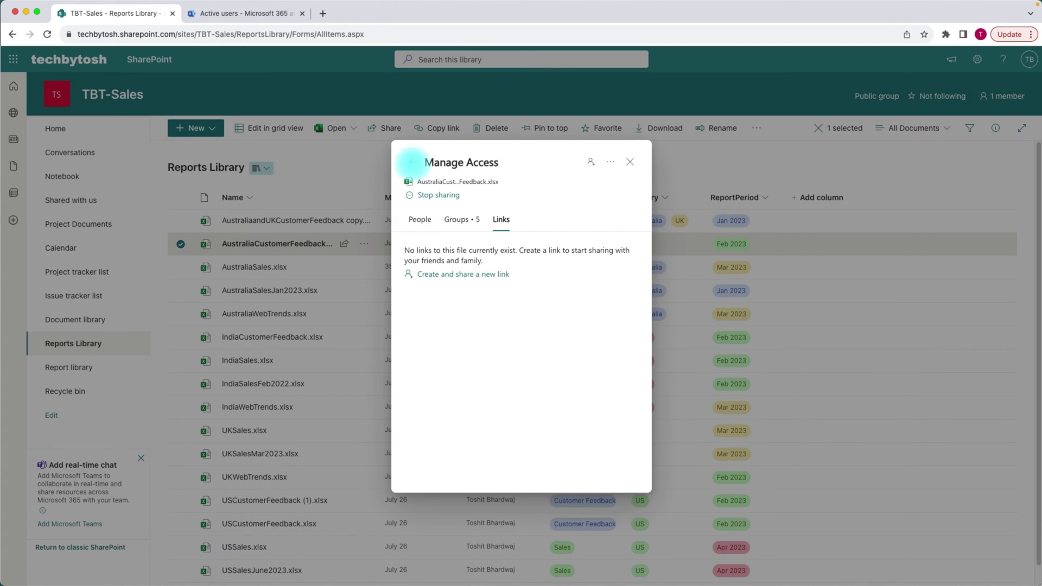
click(412, 162)
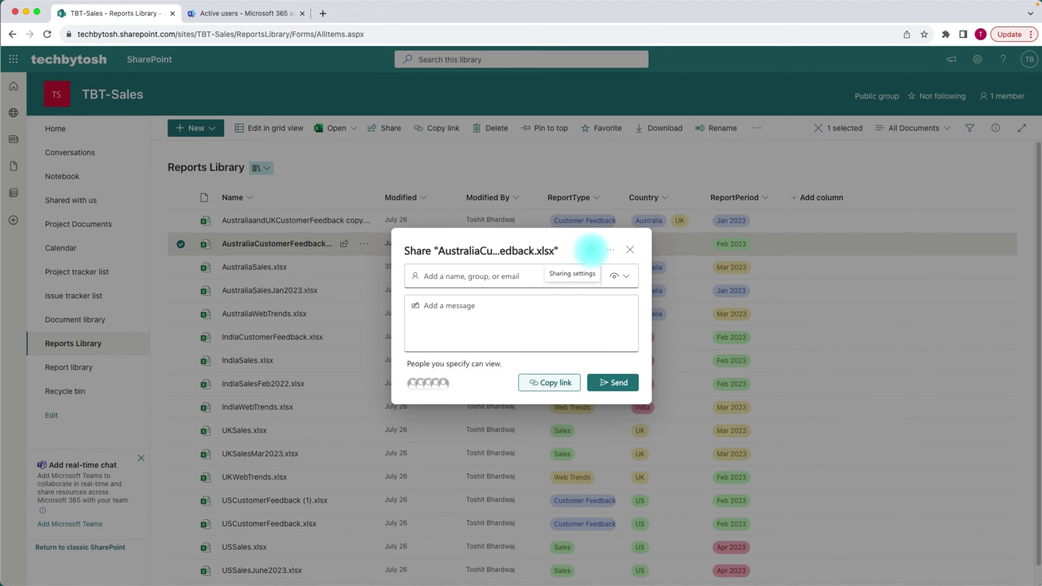
- Open the link settings and try the TechByTosh and existing-access options before reselecting People you choose
click(590, 249)
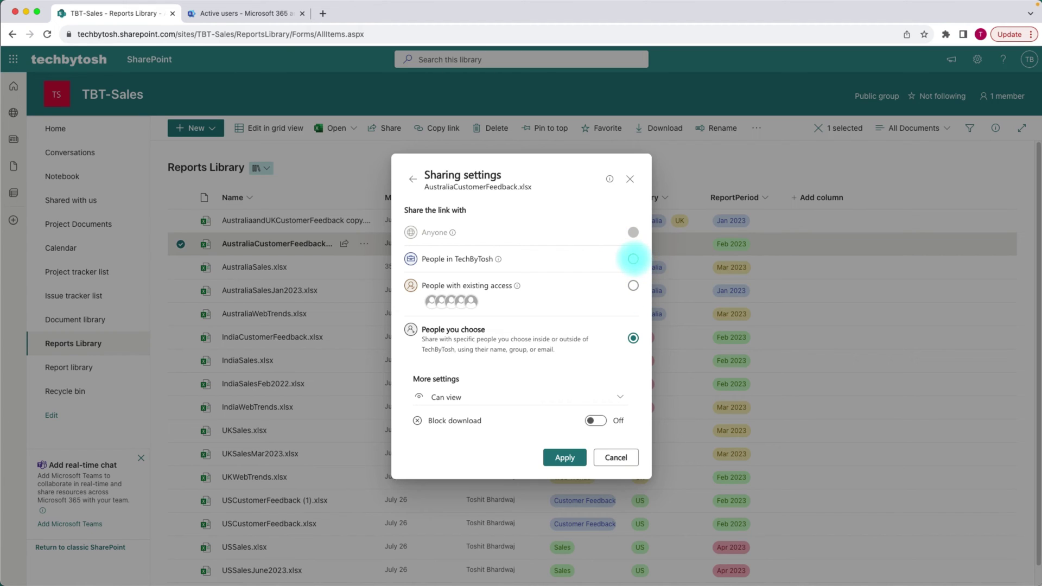
click(633, 259)
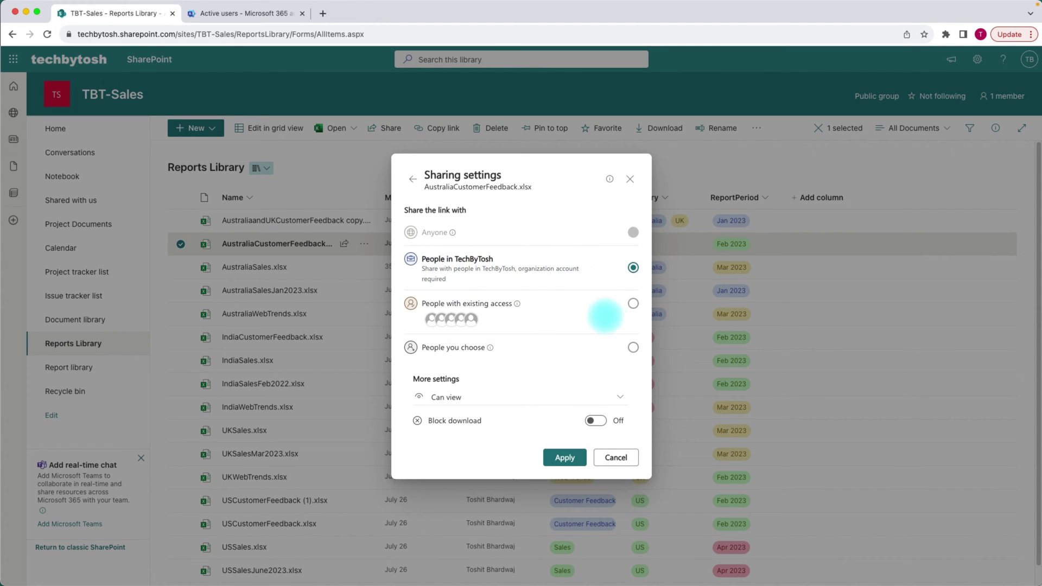
click(632, 304)
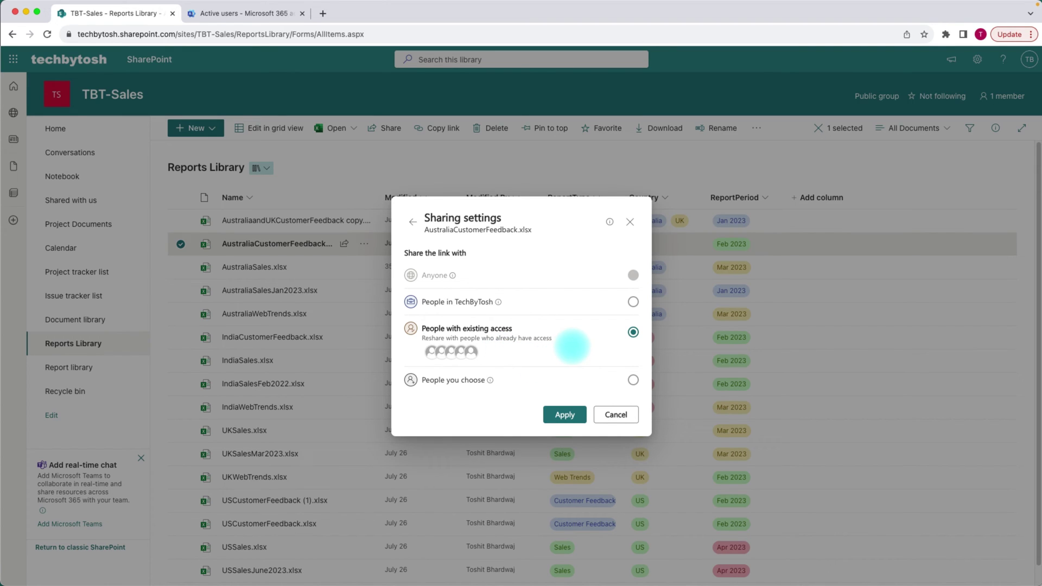
click(632, 380)
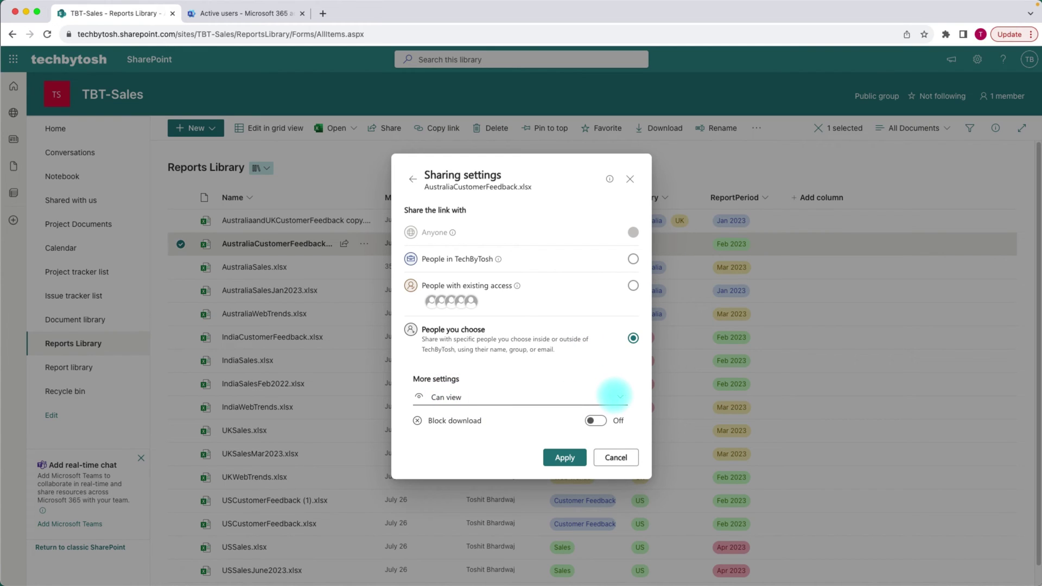
click(614, 395)
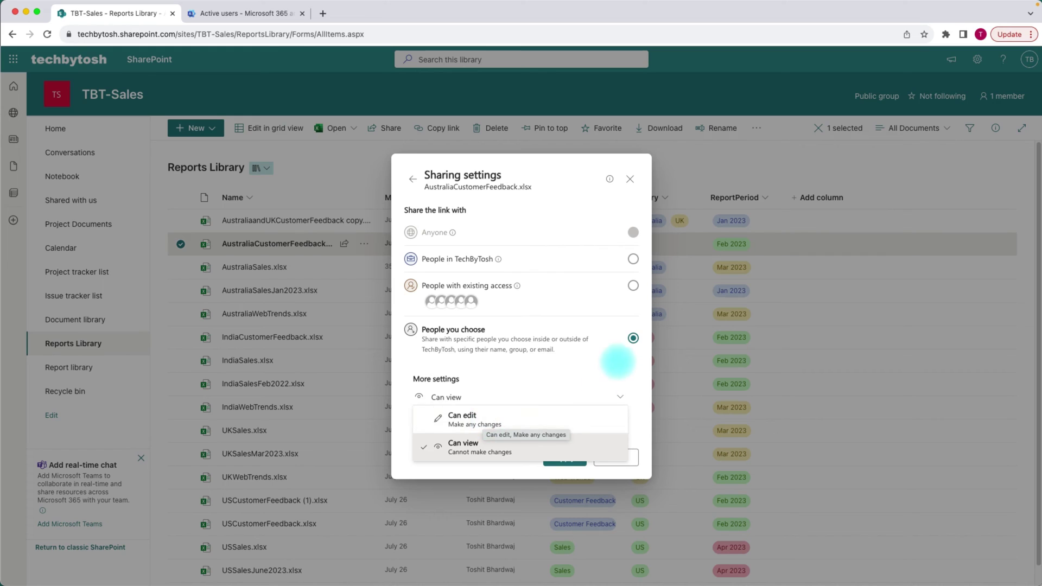
click(609, 356)
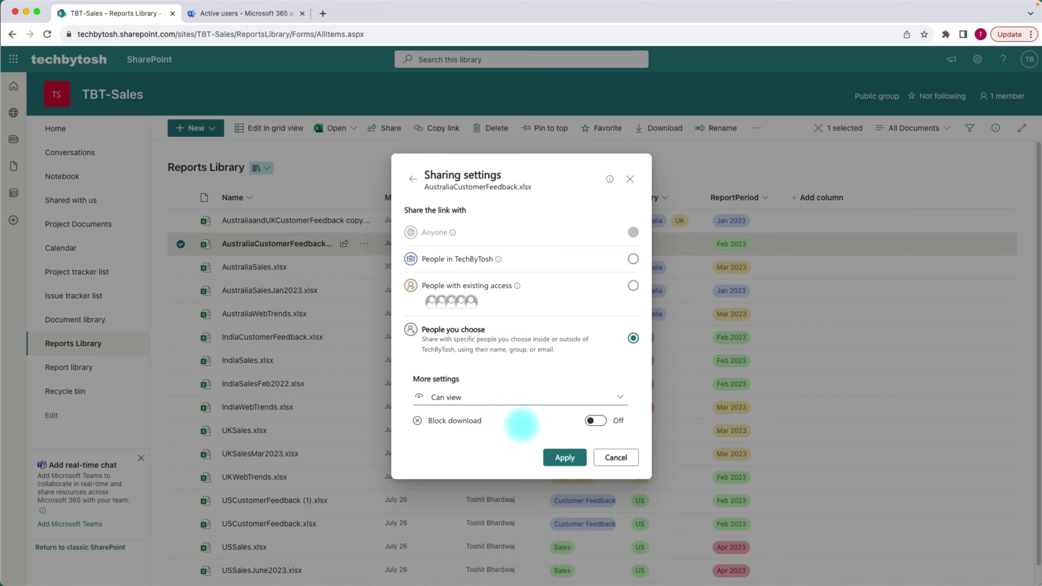
click(597, 421)
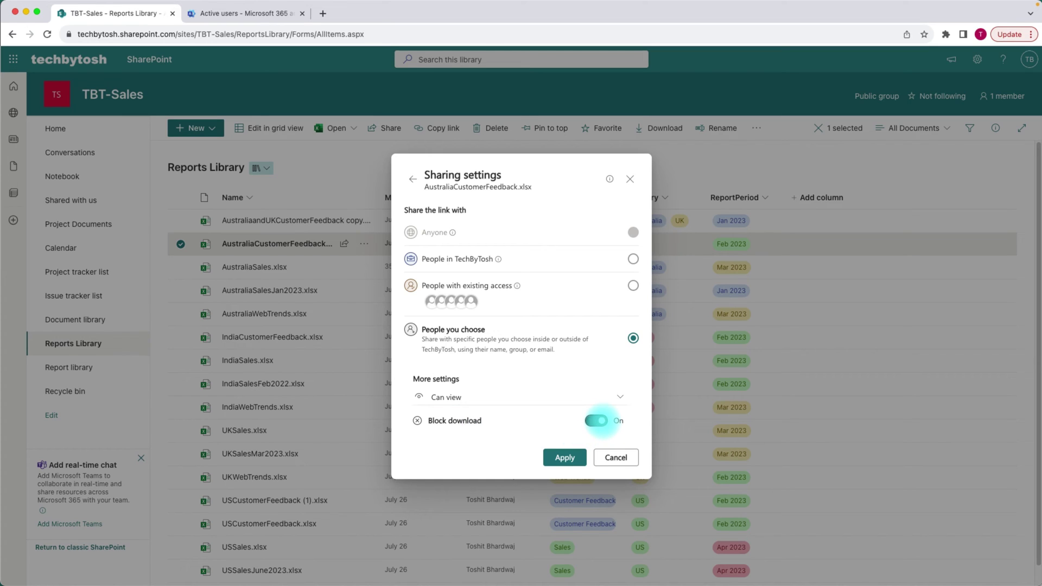
click(596, 420)
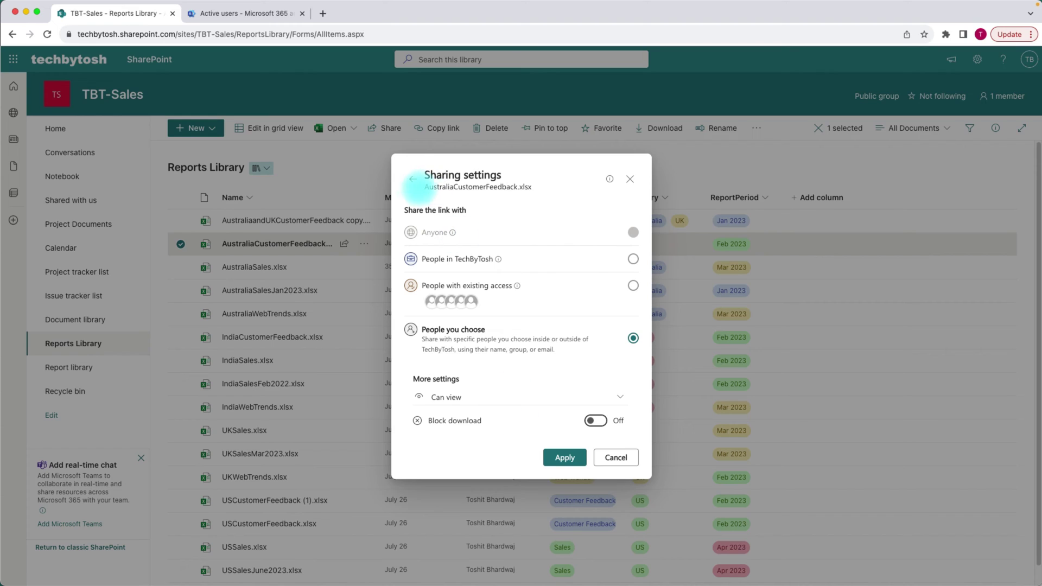
- Return to the share form, glance at the other-apps sharing options, and reopen Manage Access
click(412, 179)
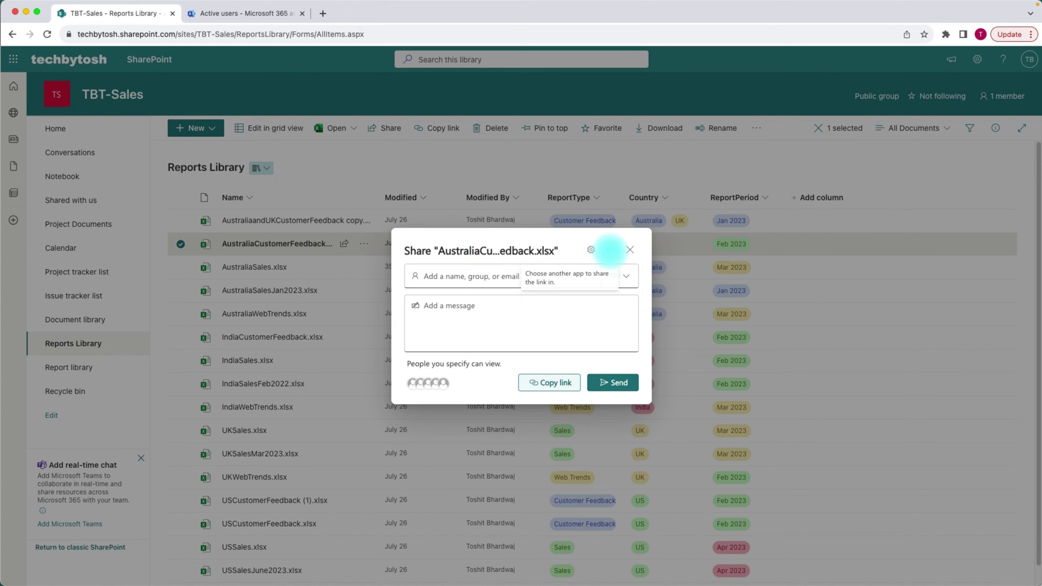
click(609, 249)
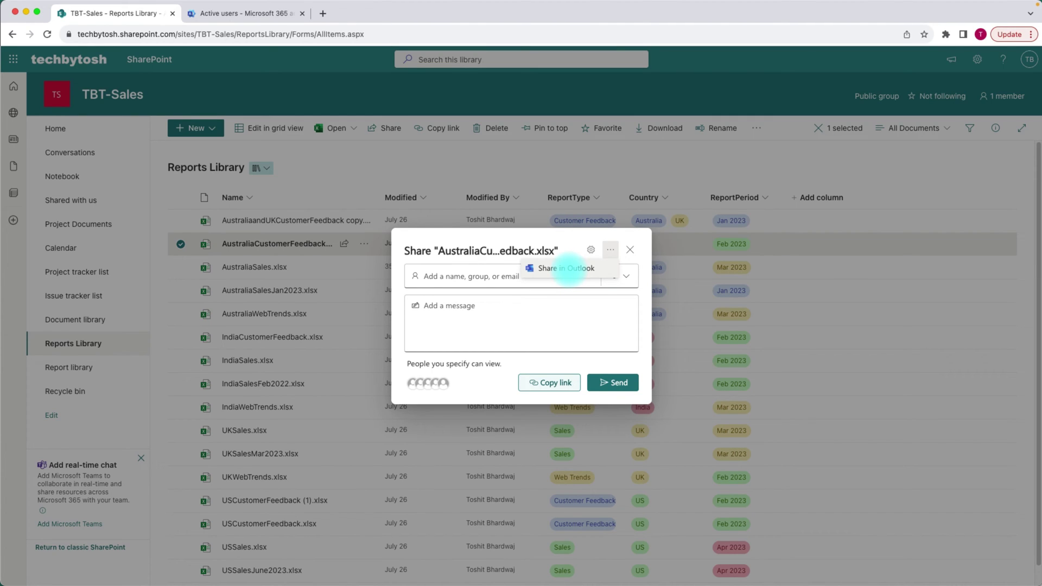
click(568, 268)
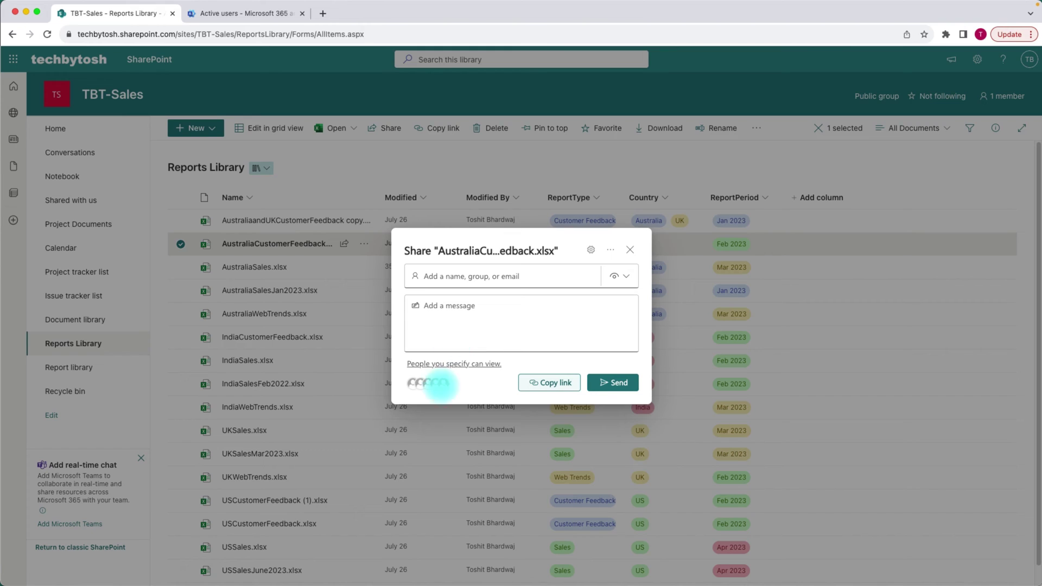
click(425, 383)
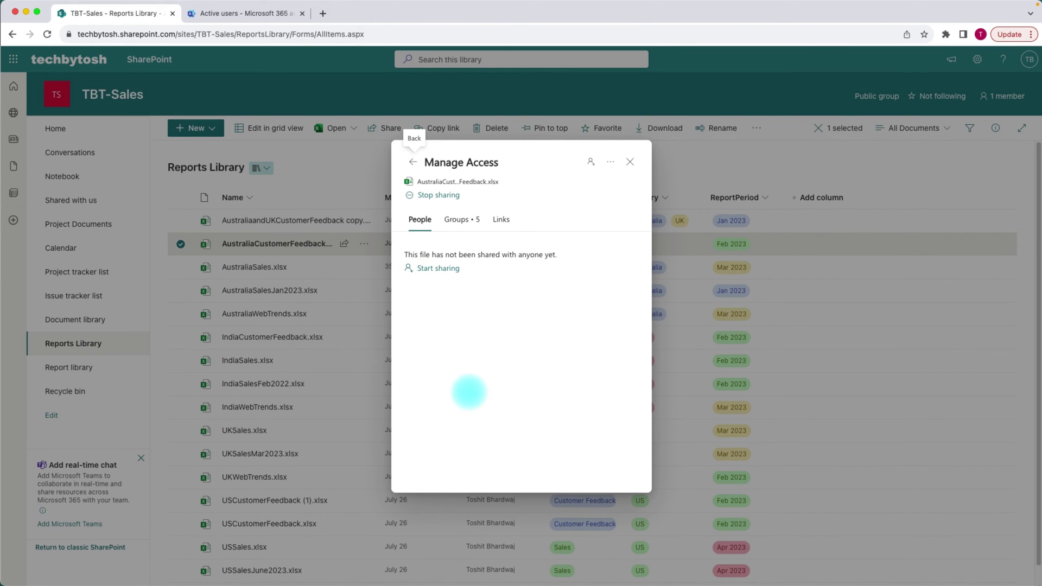
click(501, 219)
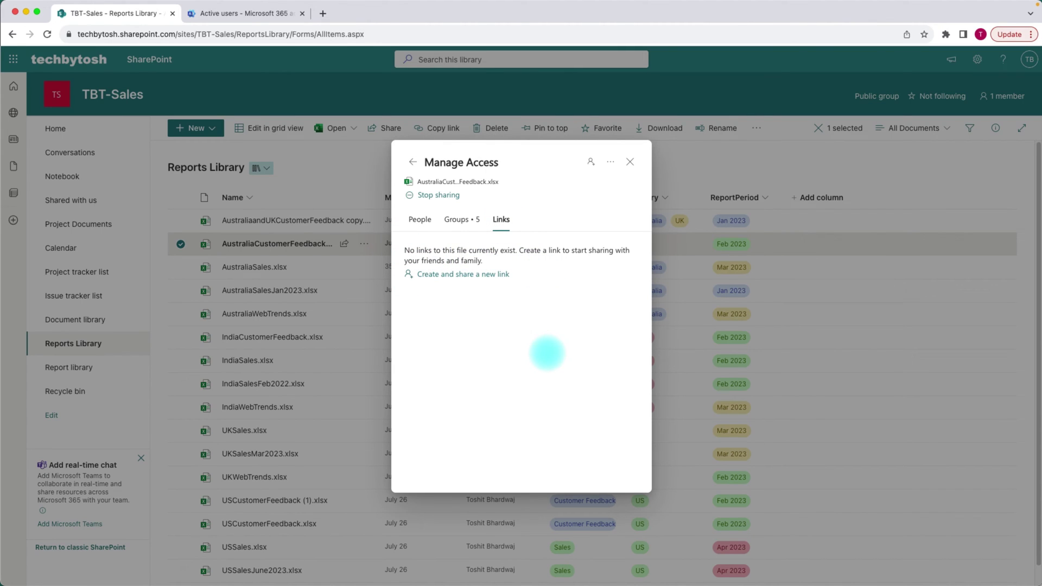
- Add the colleague from the name suggestions, keep Can view, and send the share invitation
click(412, 162)
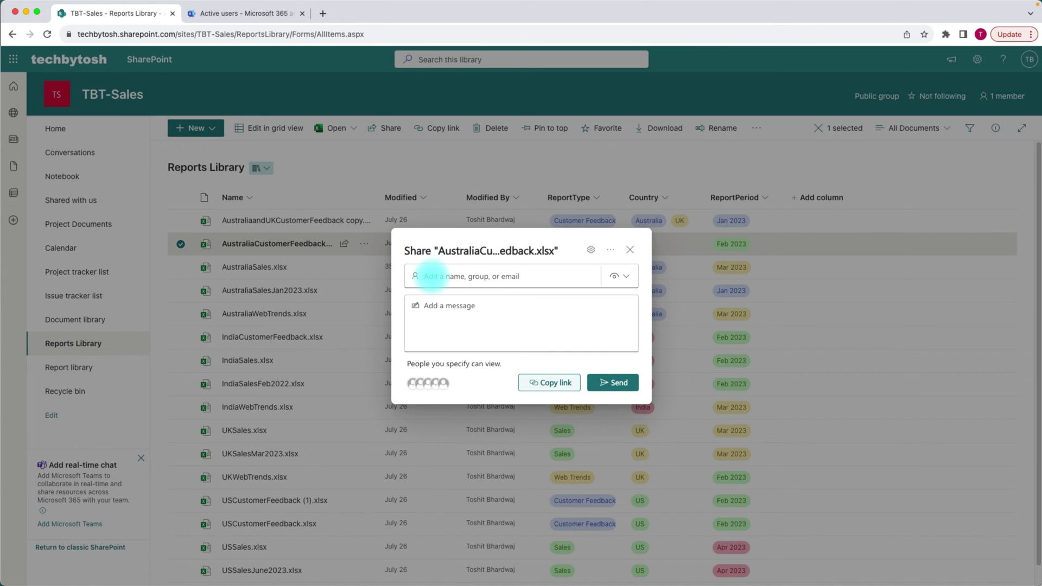
text(pe)
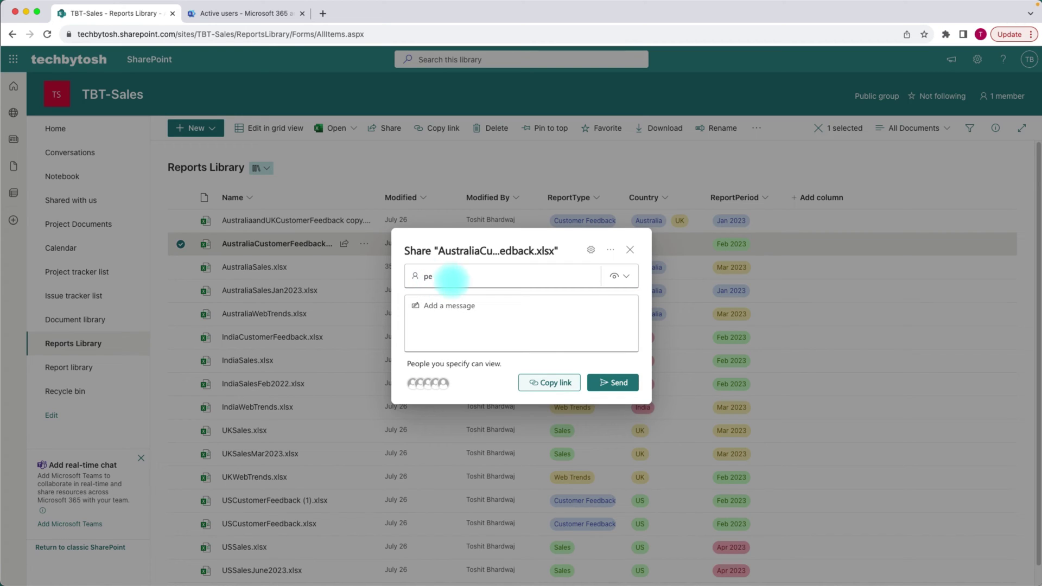
click(448, 277)
text(te)
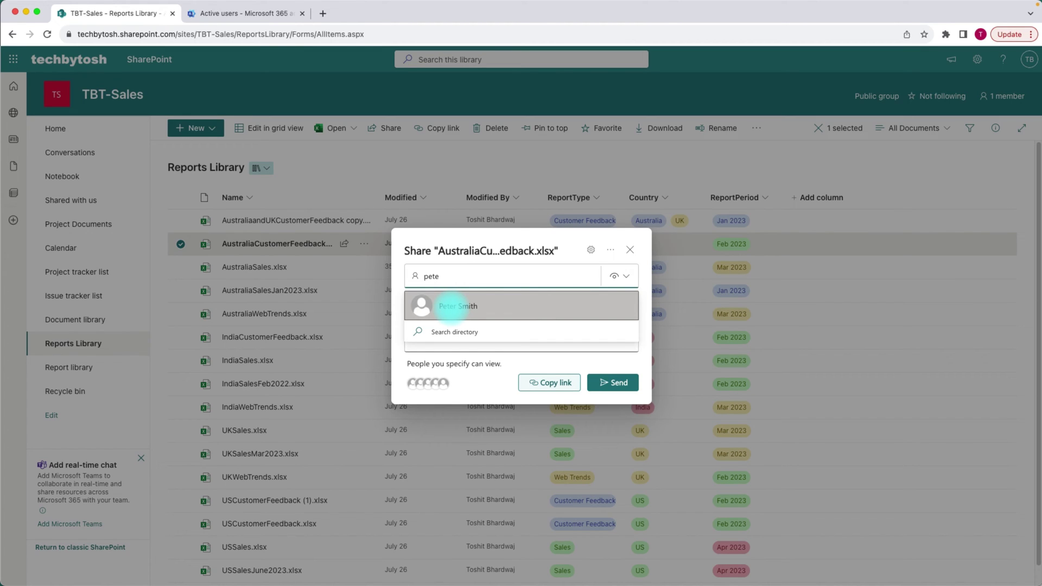
click(450, 306)
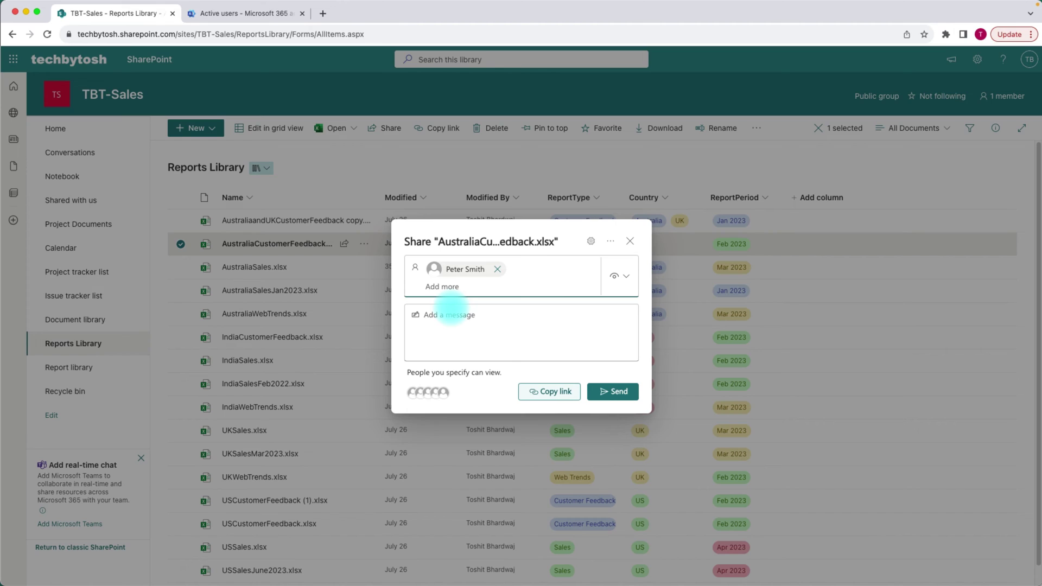
click(469, 329)
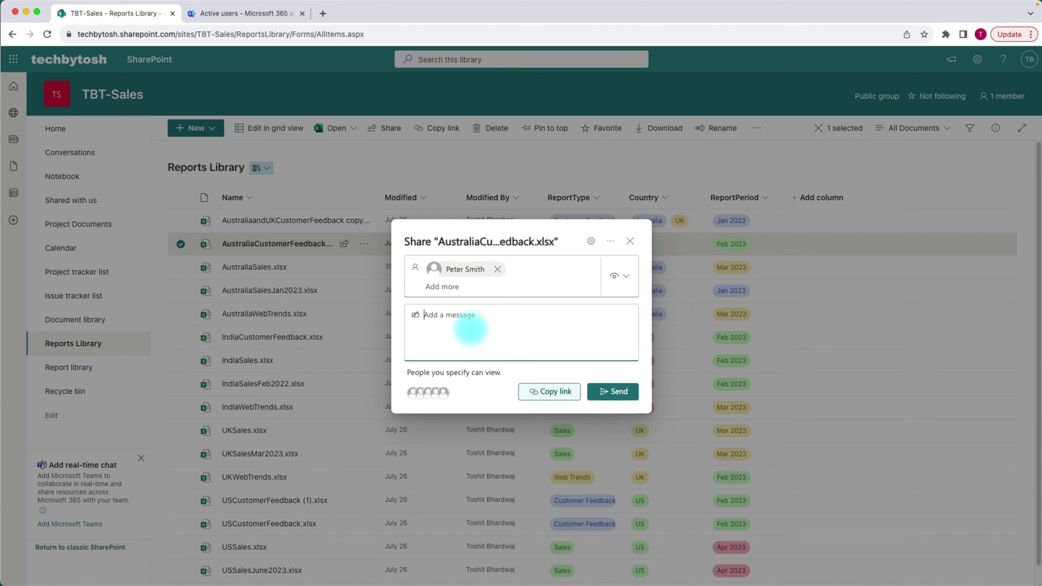
click(624, 275)
click(597, 339)
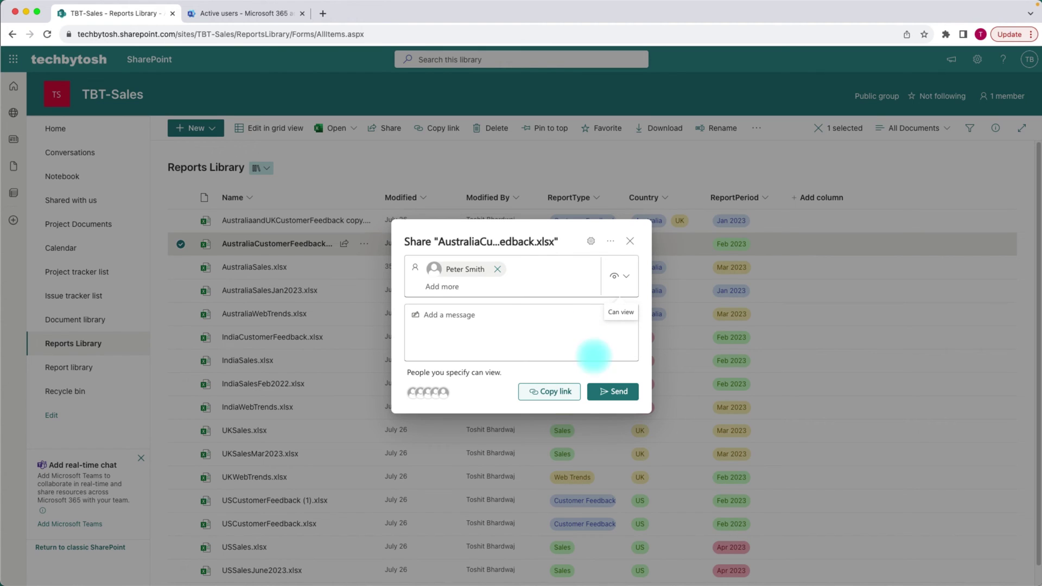
click(611, 391)
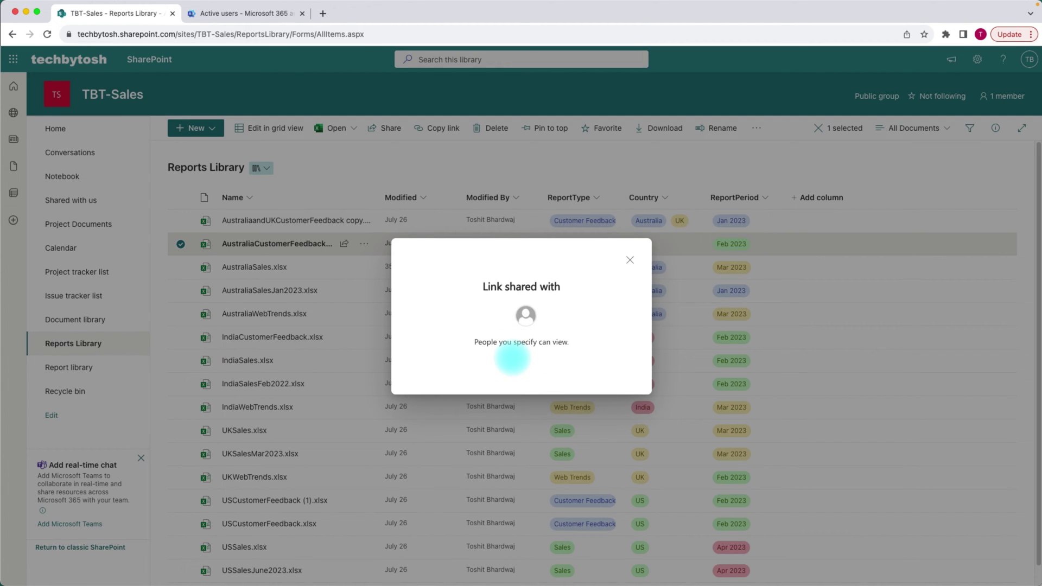
- Close the sharing confirmation and reopen Manage Access for AustraliaCustomerFeedback.xlsx
click(630, 260)
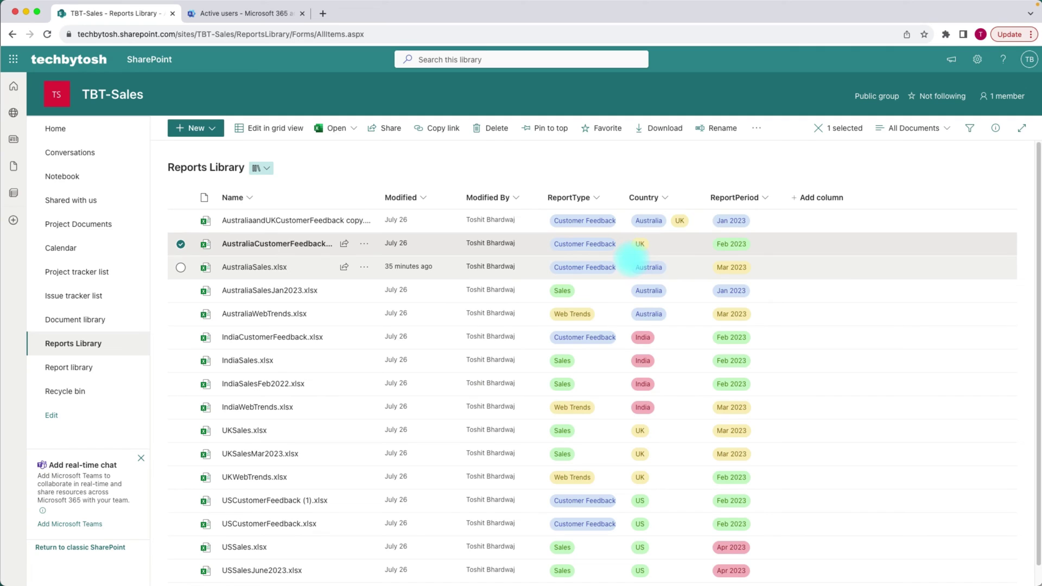
mouse_move(344, 244)
click(344, 244)
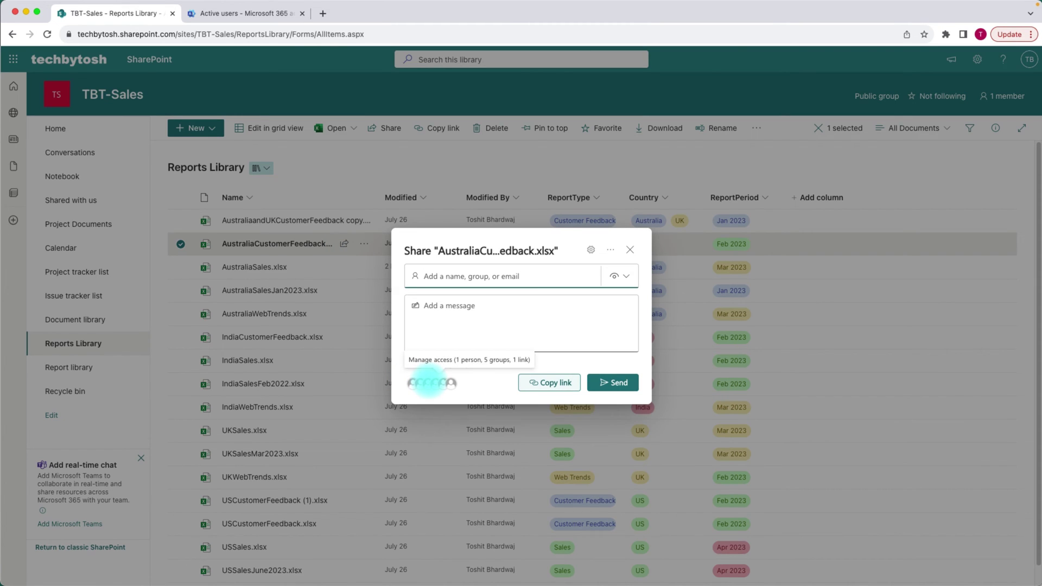
click(428, 383)
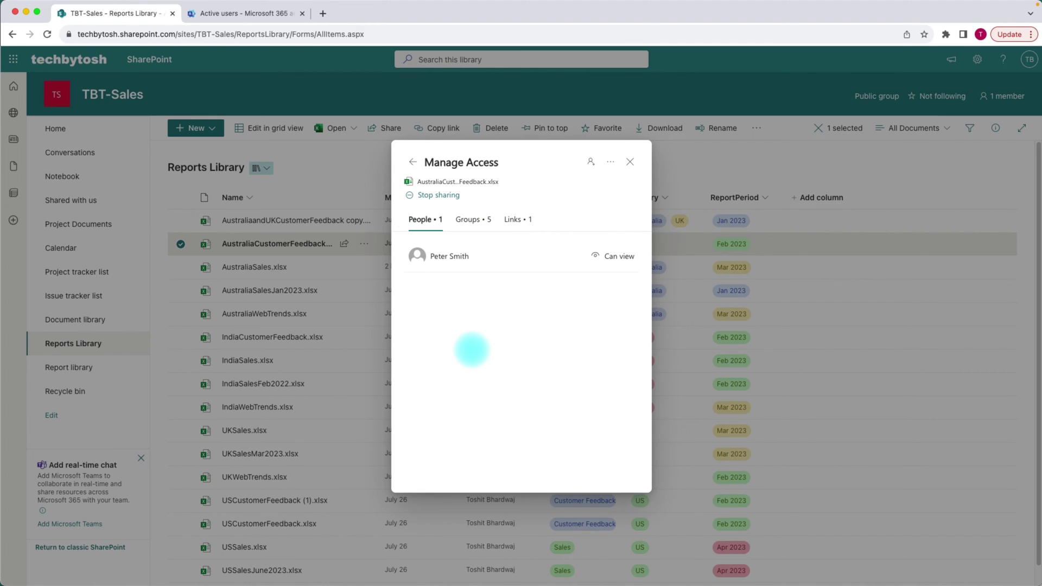
- Review the People, Groups and Links tabs, ending on the single specific-people view link
click(418, 221)
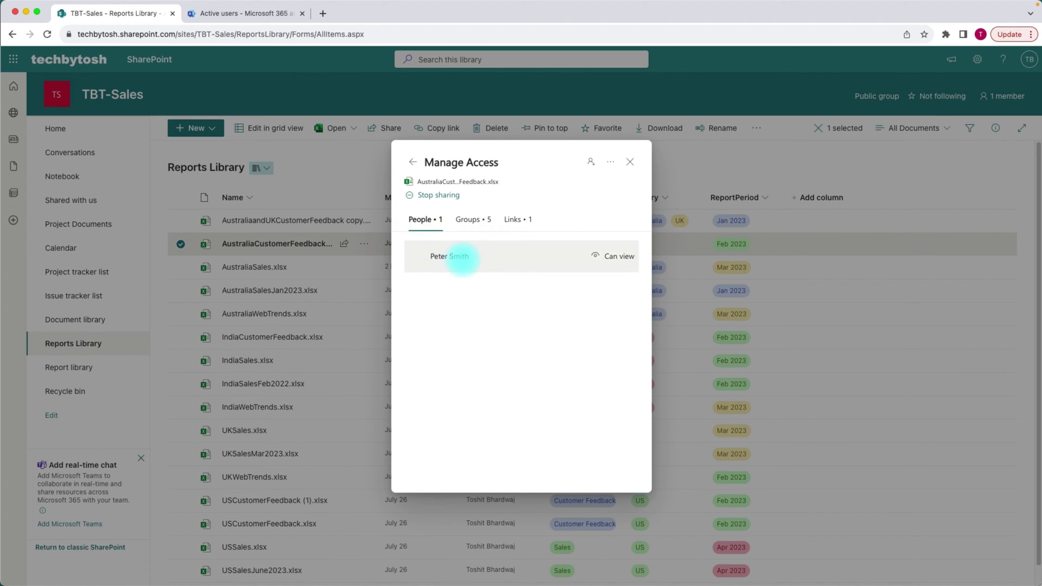
click(426, 222)
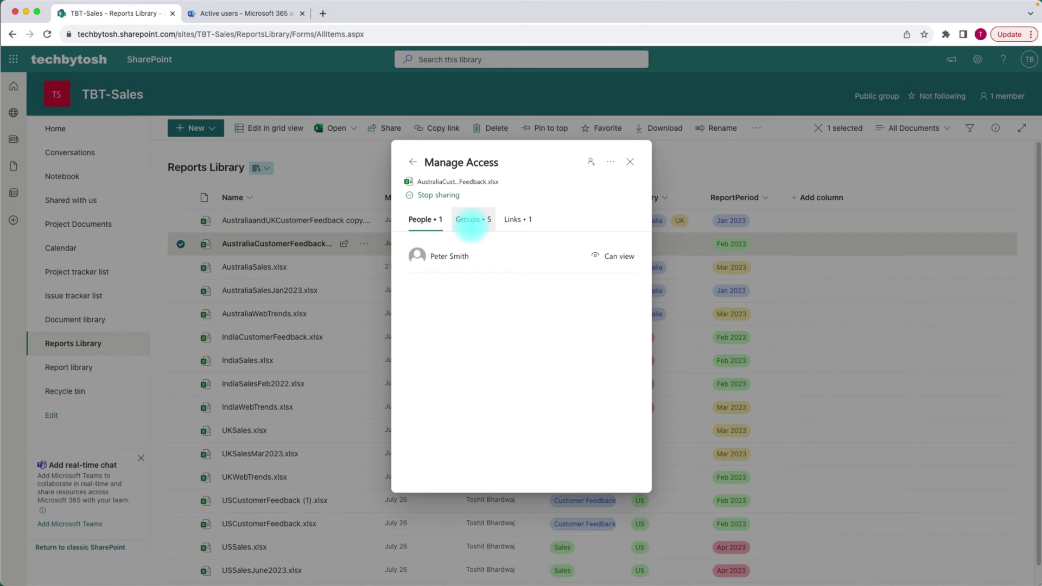
click(470, 220)
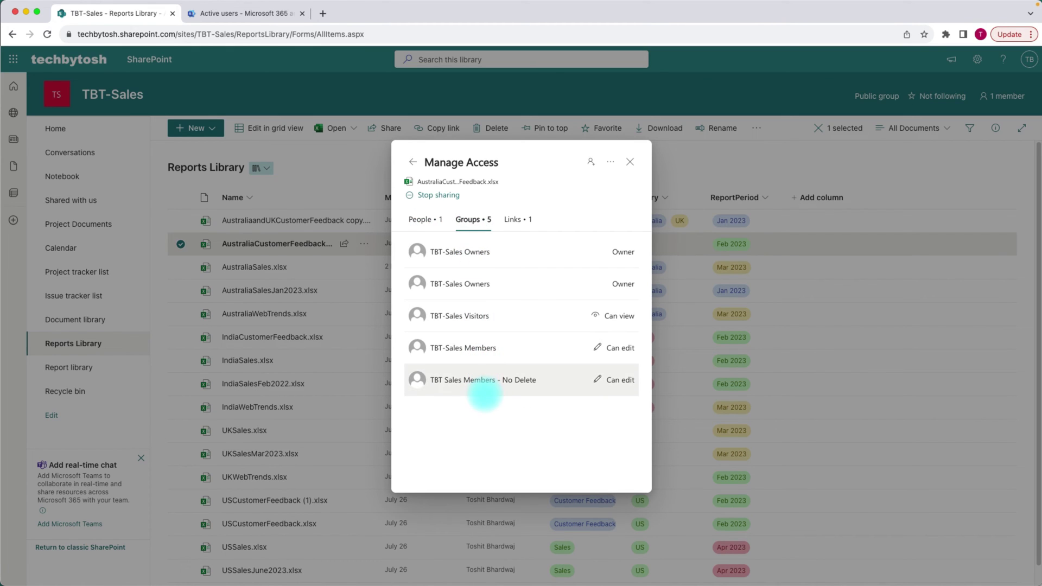
click(516, 219)
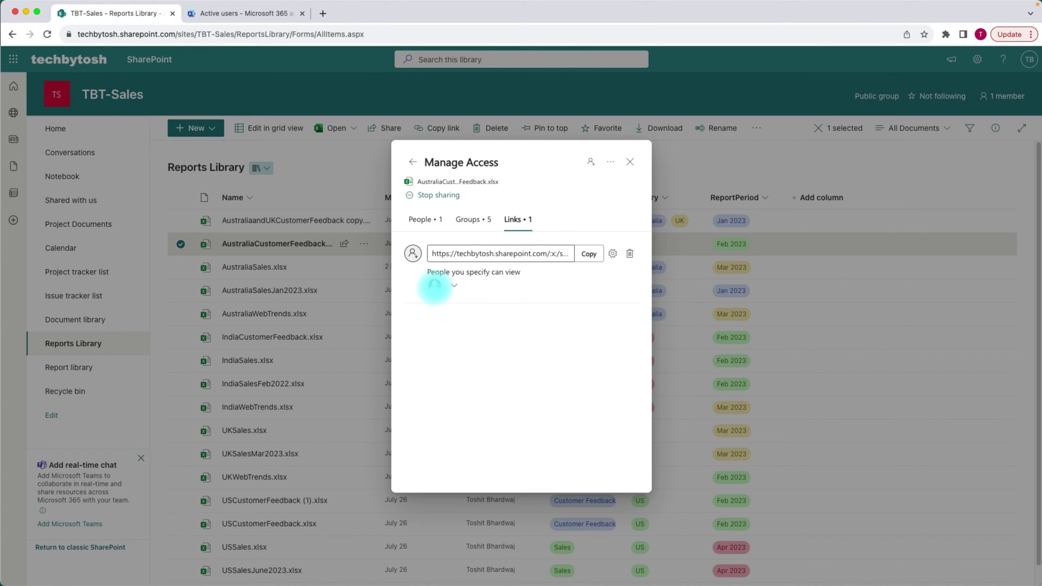
- Check who the link works for, then open the colleague's access details showing view-only, no direct access
click(453, 284)
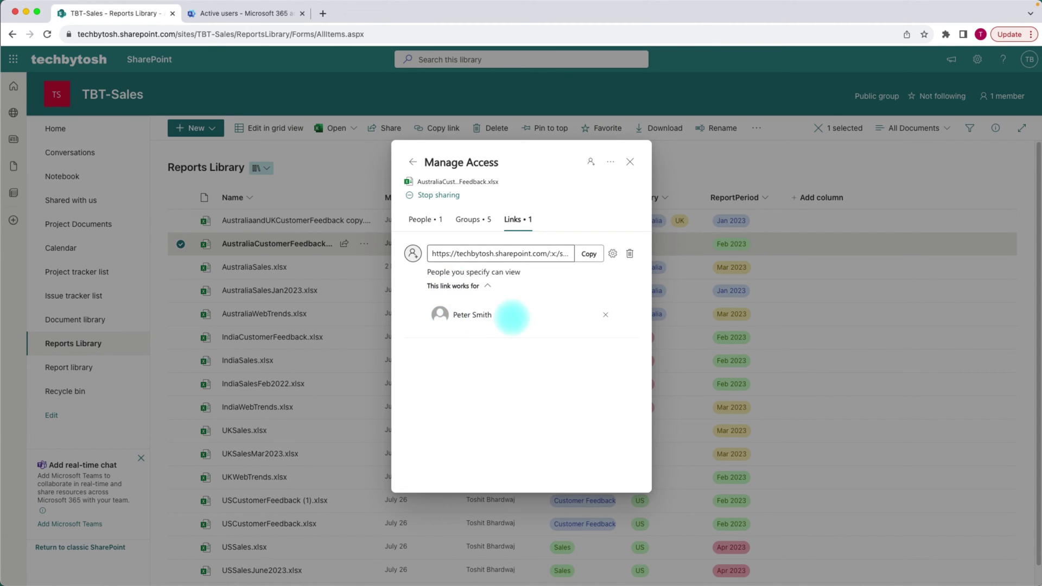
click(420, 218)
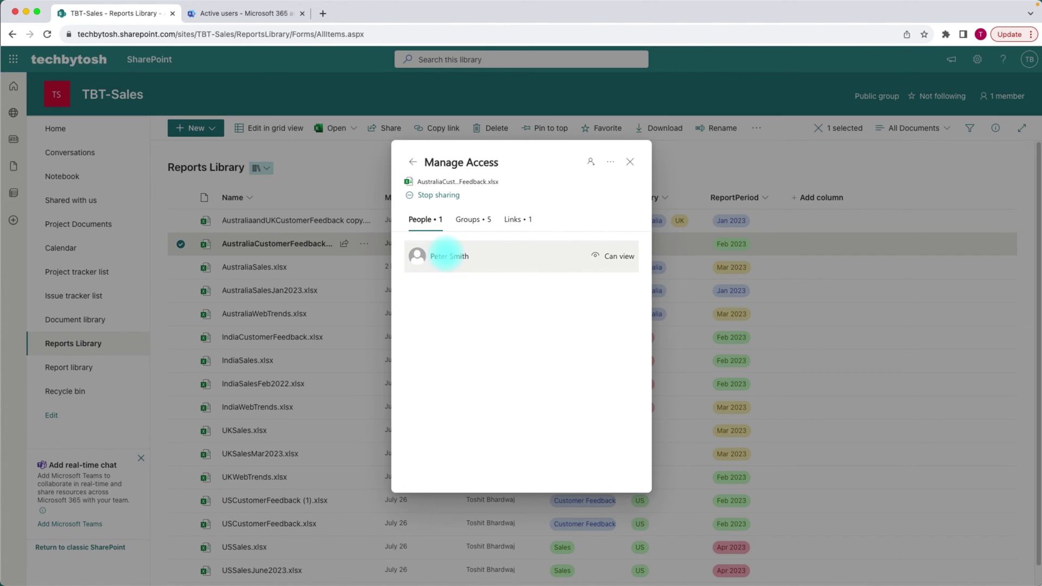
click(446, 255)
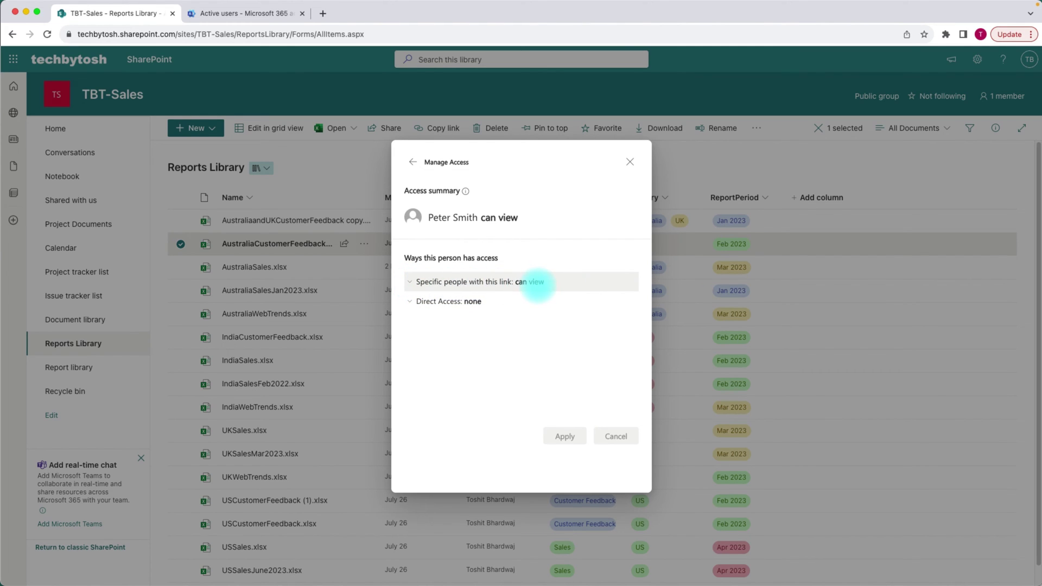
- Select the colleague's sharing link URL, then open Advanced settings from the More options menu
click(411, 282)
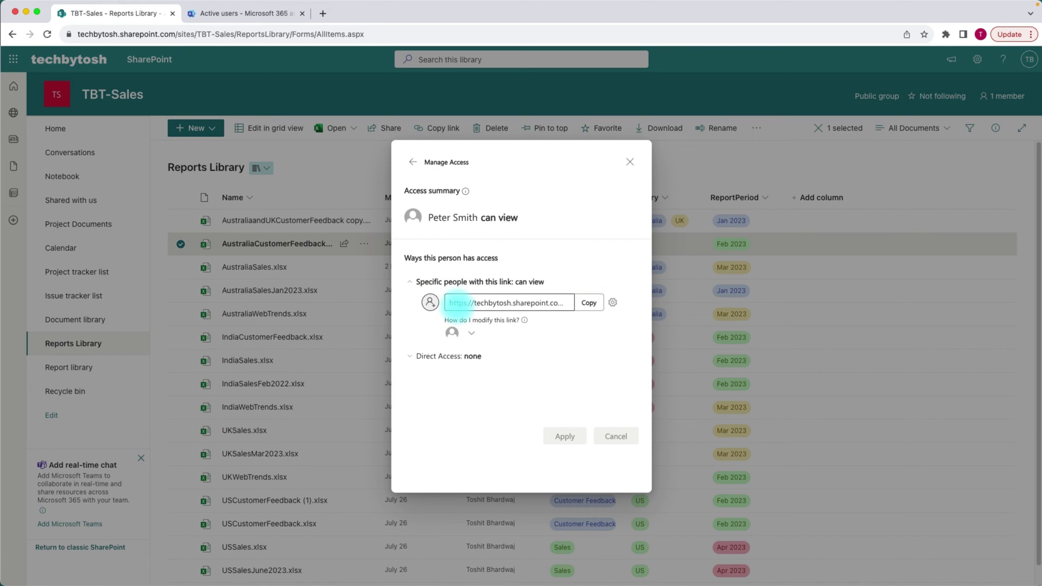
drag(456, 303, 593, 302)
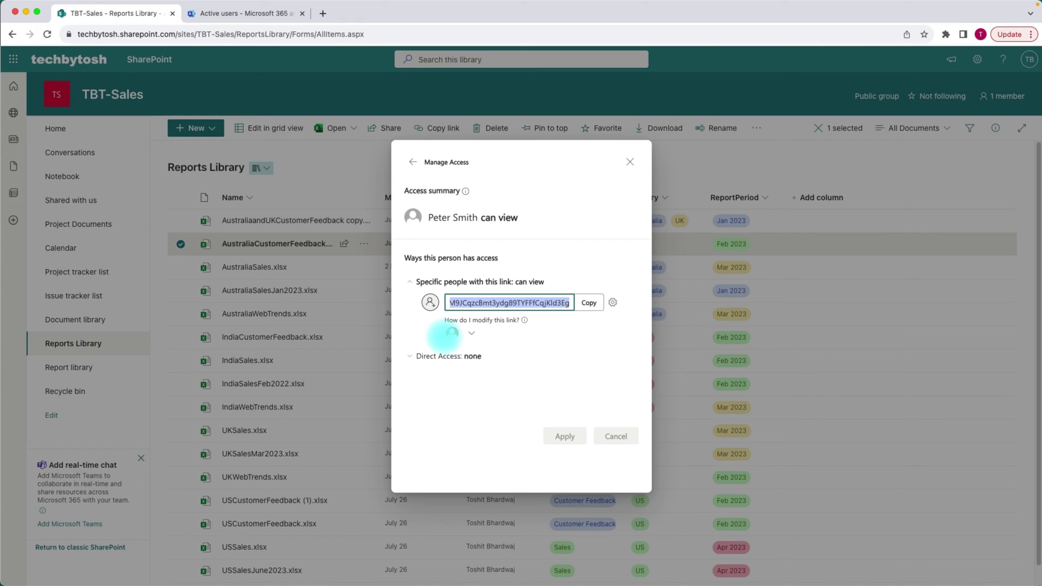
click(412, 161)
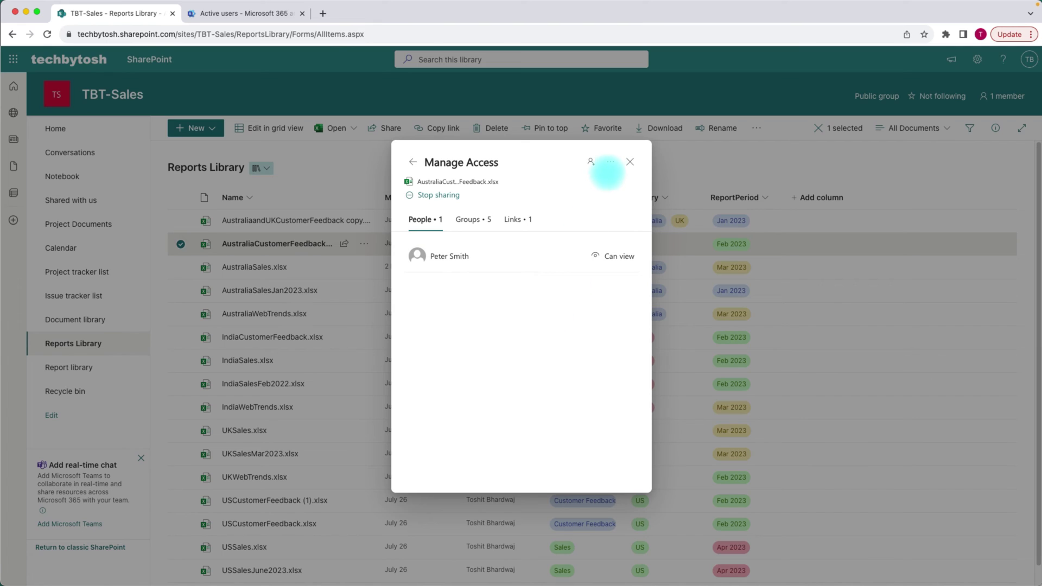
click(609, 161)
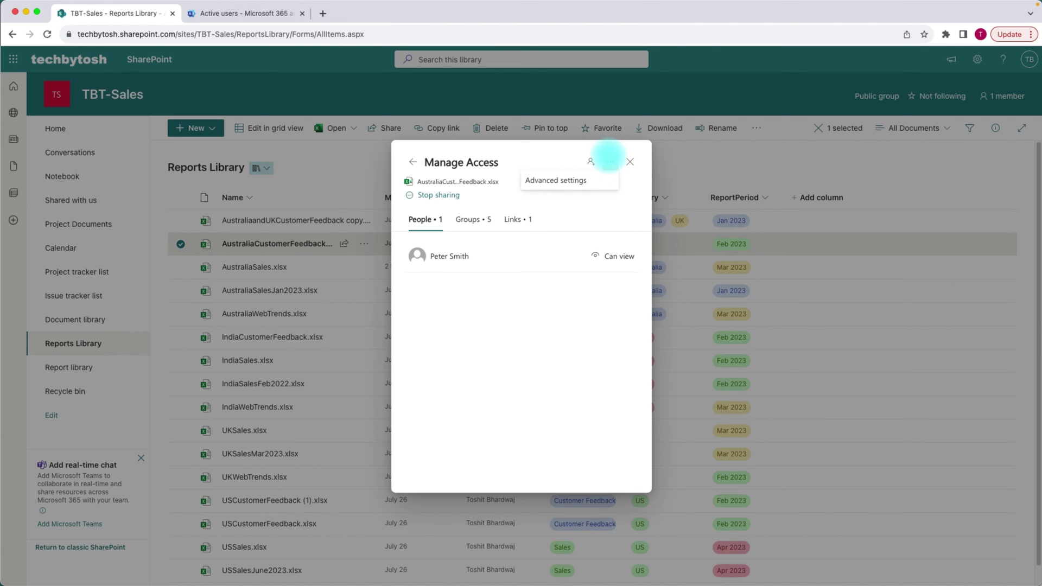
click(546, 179)
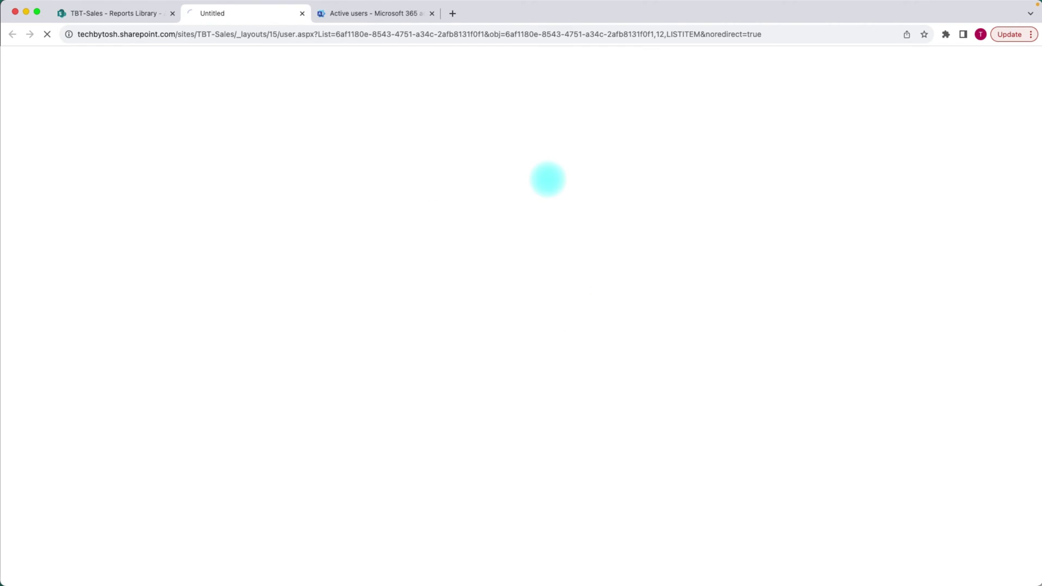
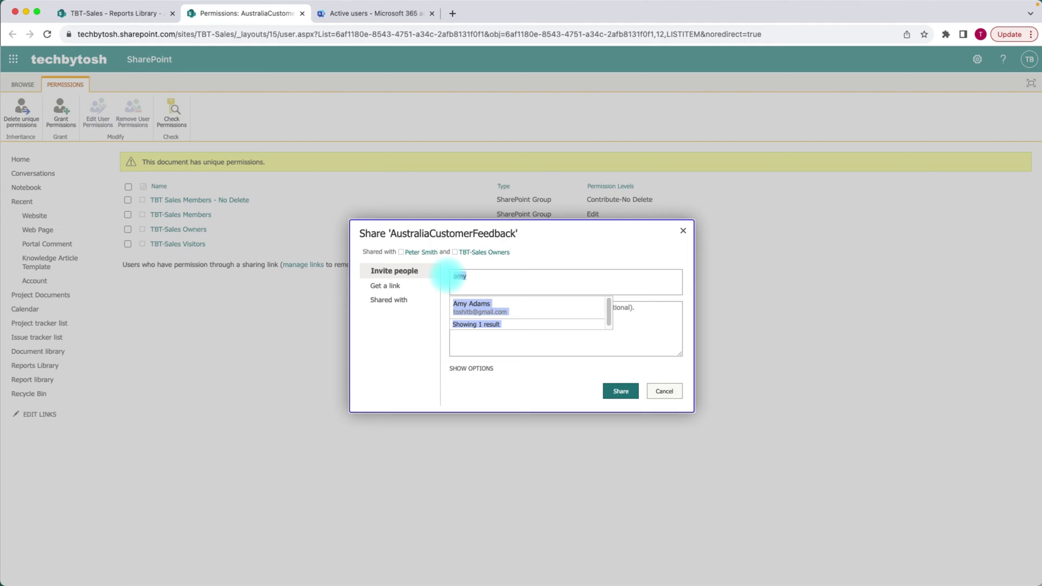
- Share AustraliaCustomerFeedback directly with a colleague picked from the directory suggestions
click(487, 278)
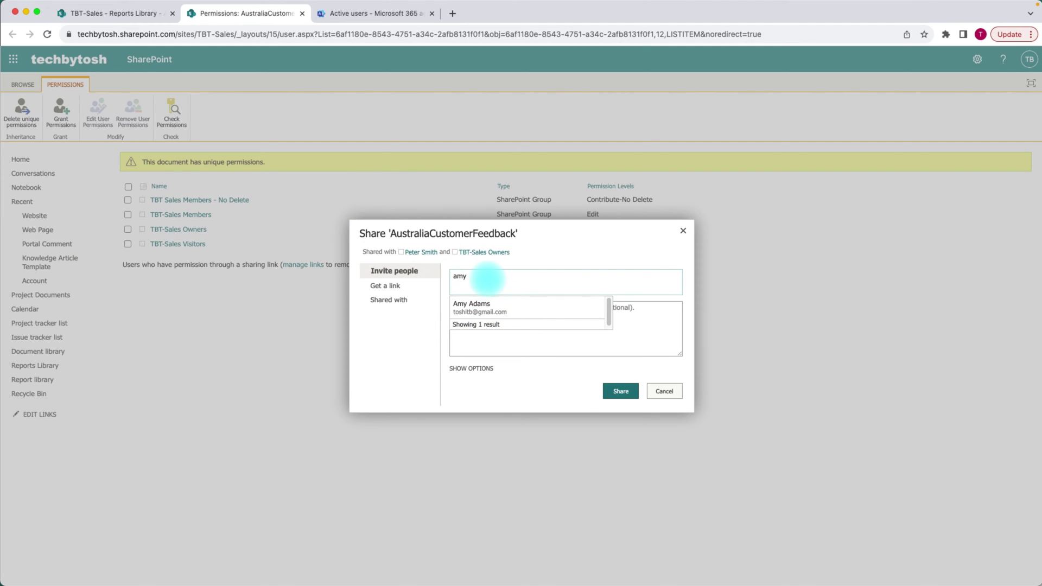
key(BackSpace)
key(BackSpace)
key(BackSpace)
text(john)
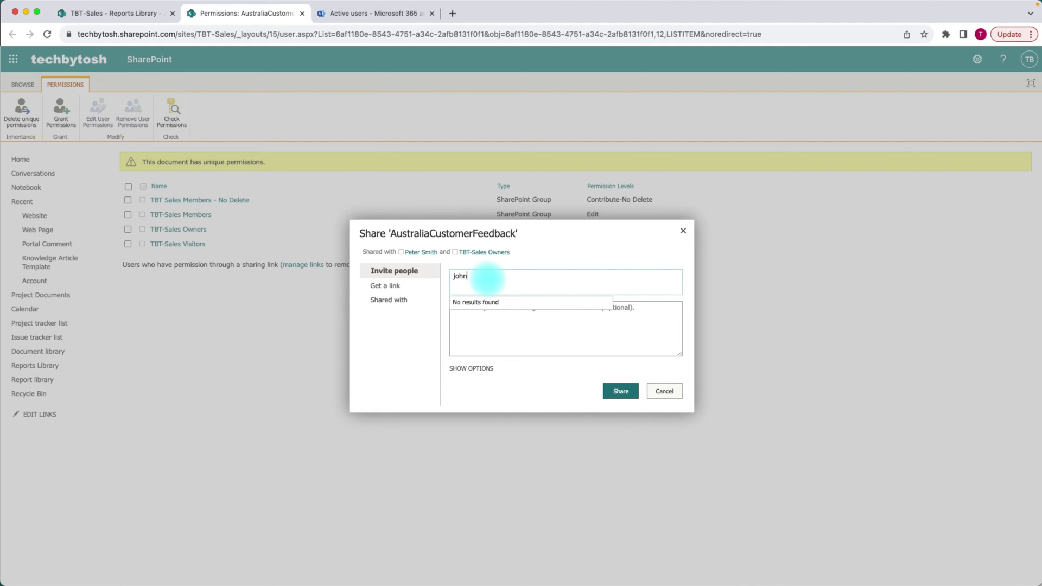
key(BackSpace)
key(BackSpace)
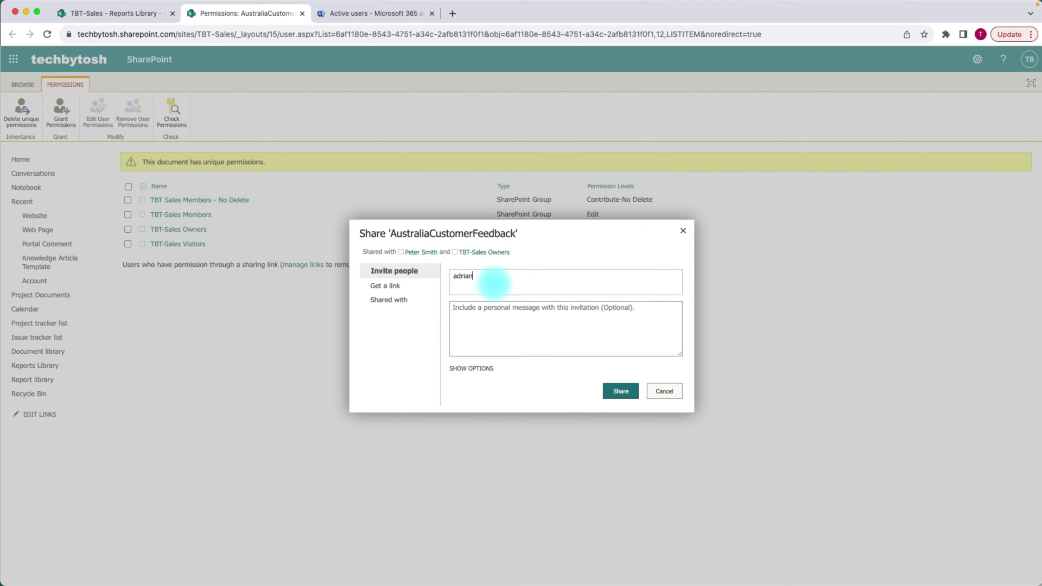
click(487, 304)
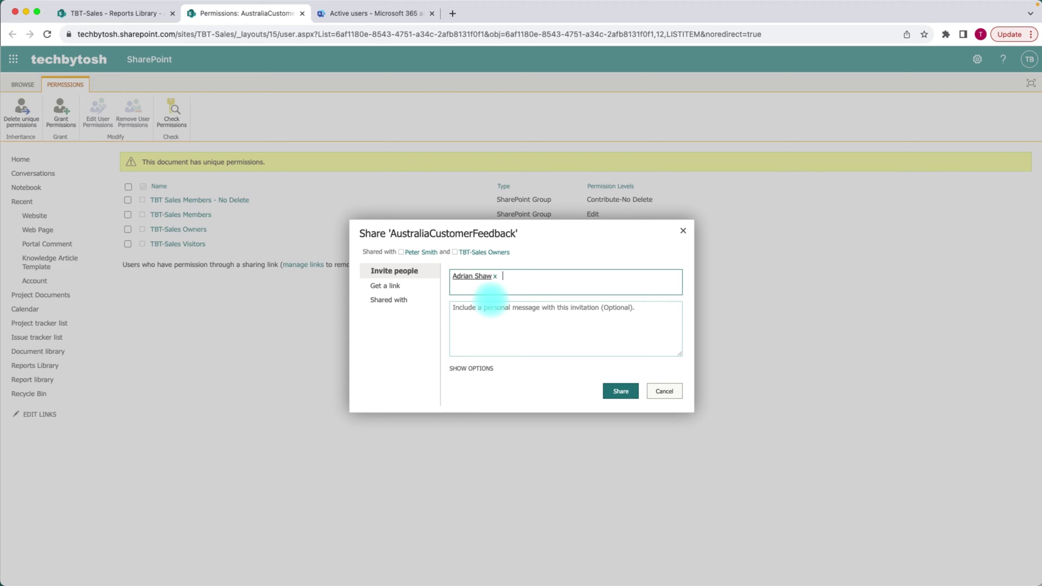
click(621, 392)
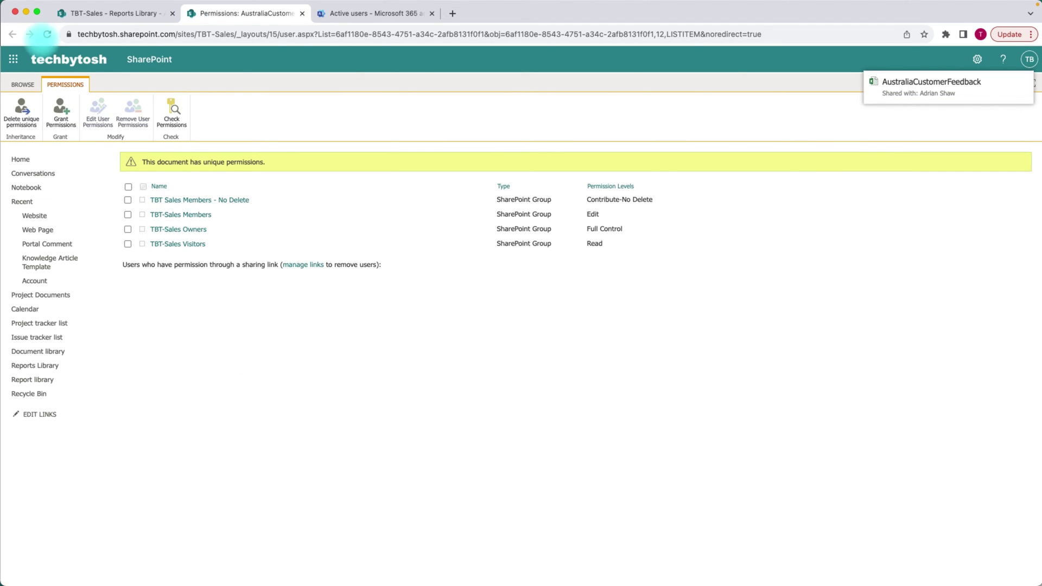
- Reload Permissions, then open Manage Access for AustraliaCustomerFeedback in the Reports Library
click(47, 35)
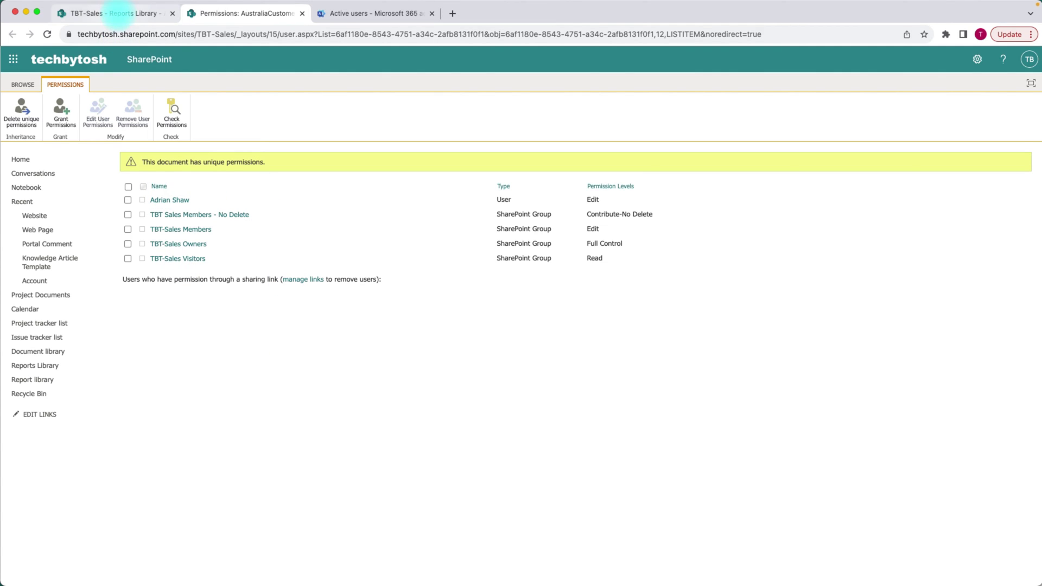
click(117, 12)
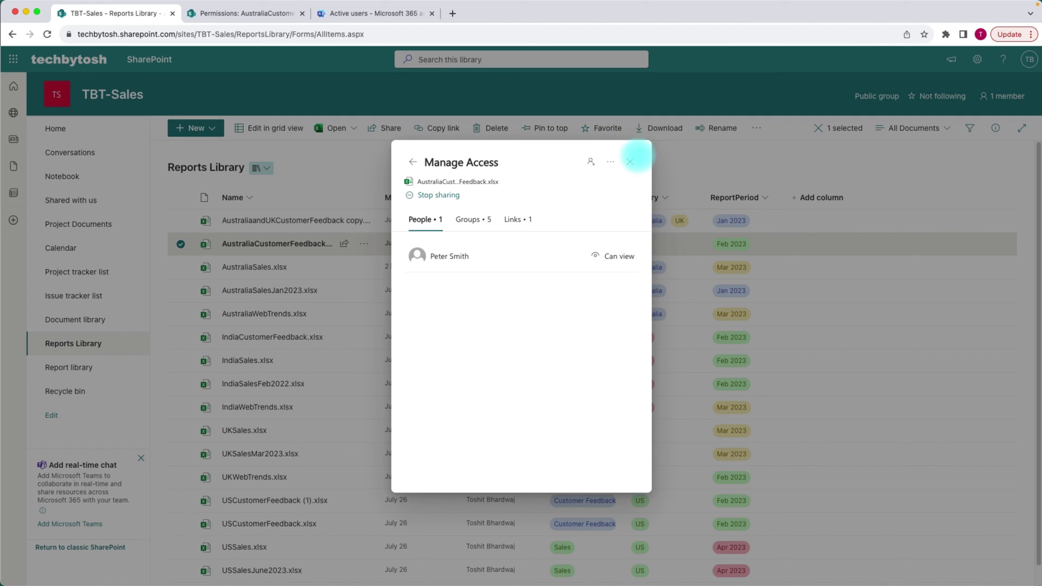
click(629, 162)
click(344, 243)
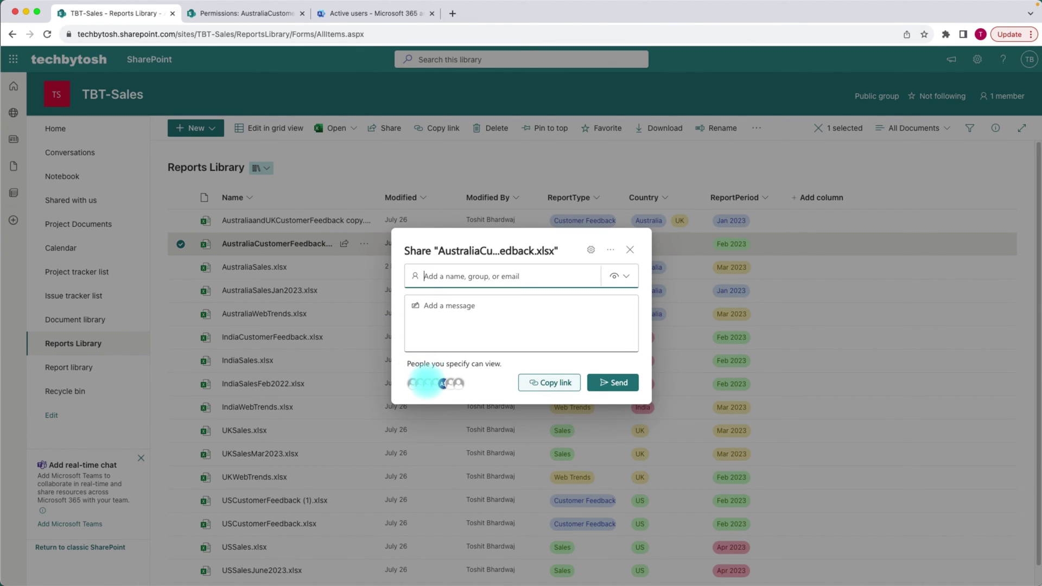
click(438, 382)
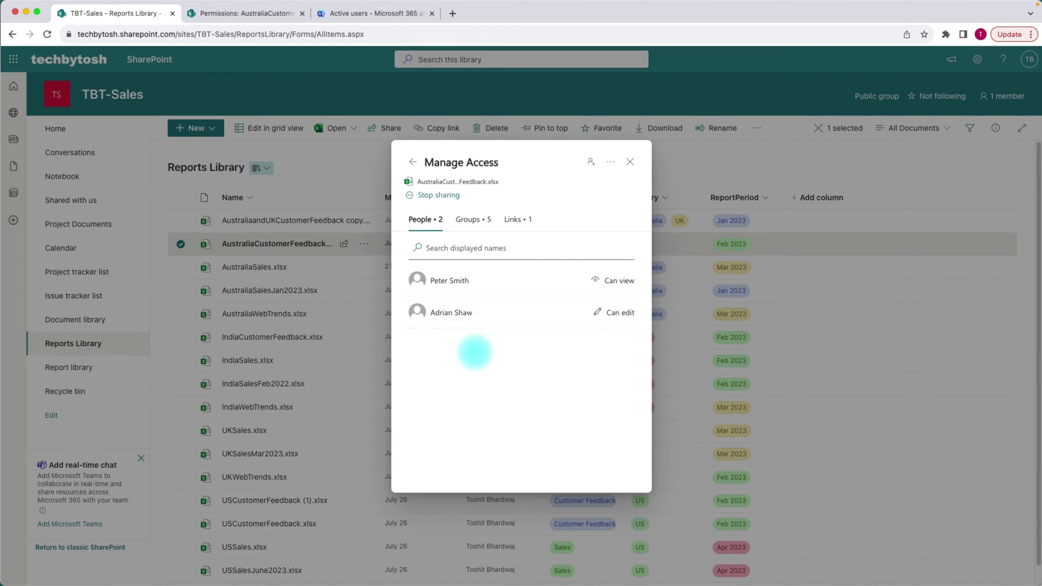
- Inspect the new colleague's direct edit access and the view-only person's access details
click(444, 313)
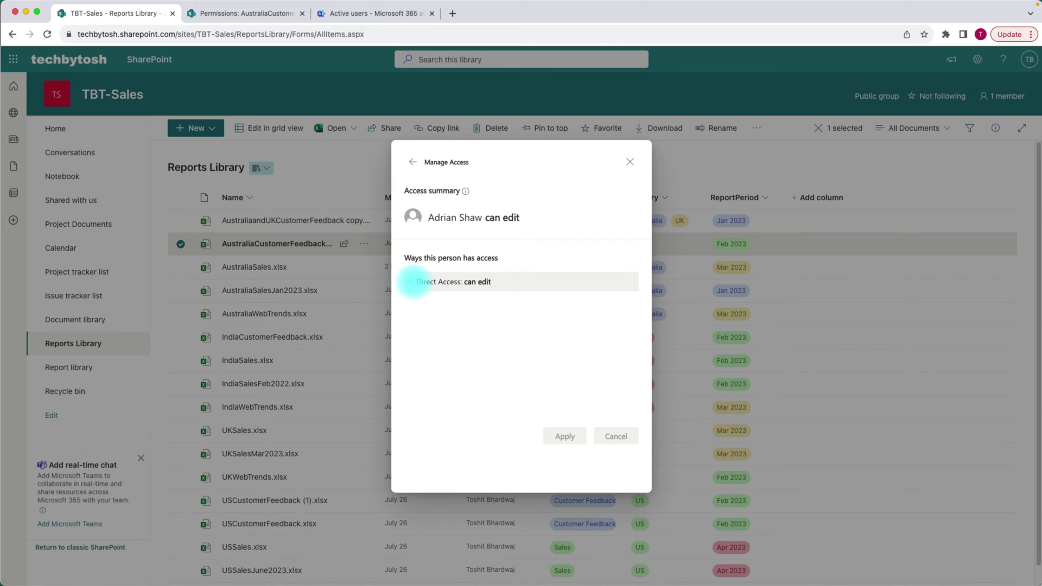
click(413, 282)
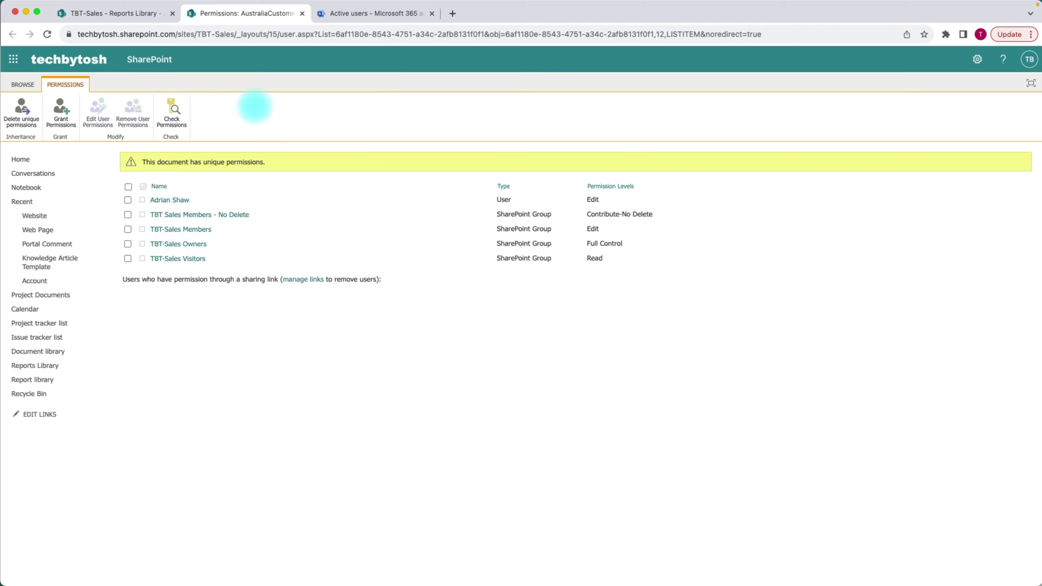
click(239, 14)
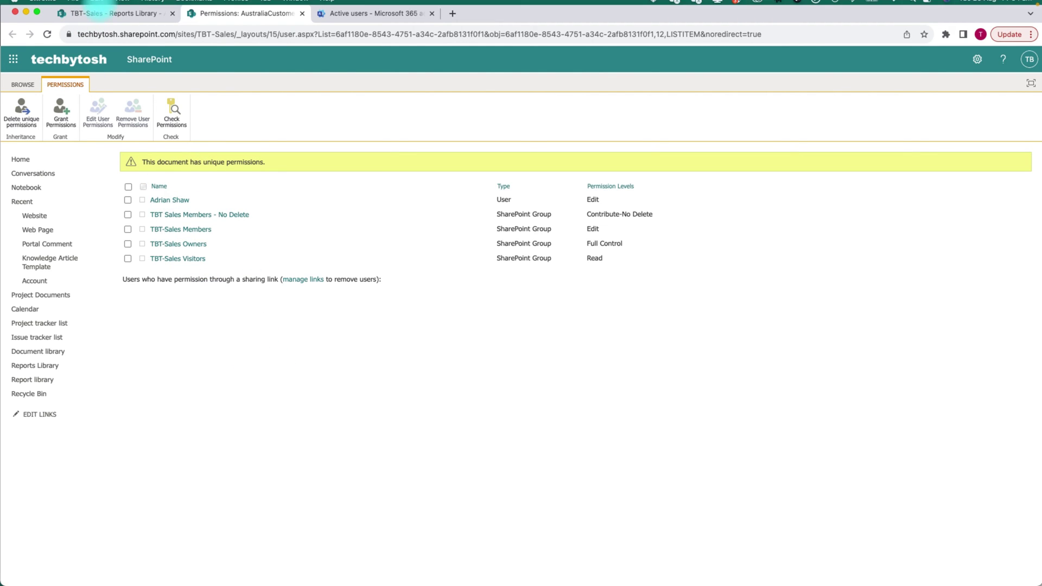
click(99, 13)
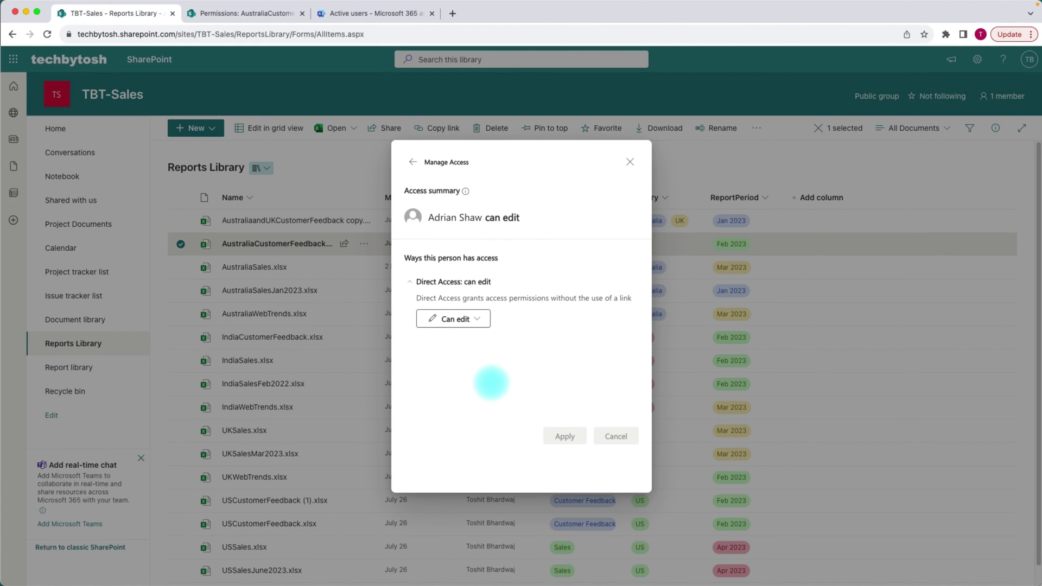
click(412, 161)
click(427, 279)
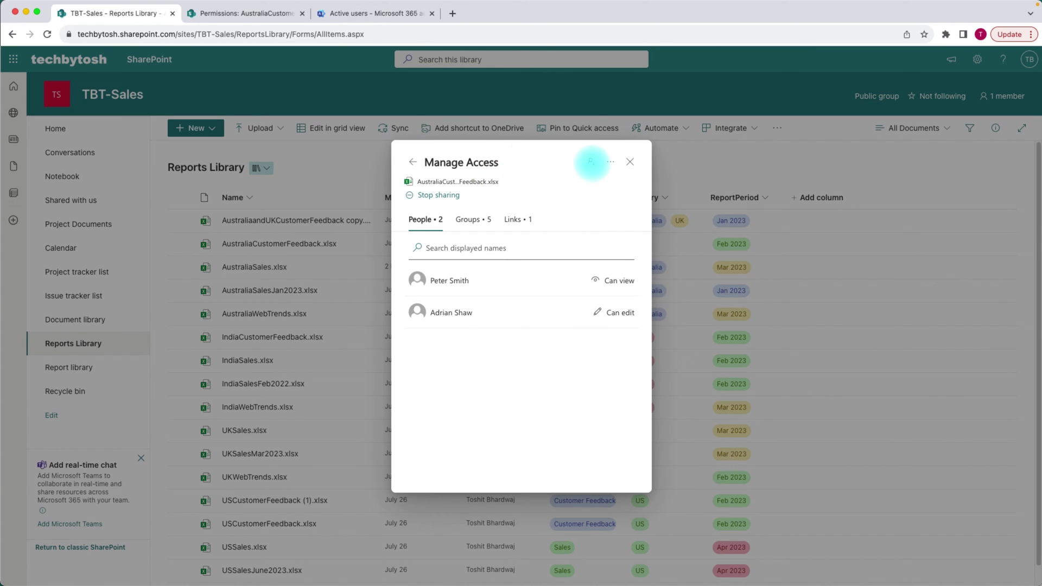
- Grant another colleague direct Can edit access to AustraliaCustomerFeedback, notifying them
click(591, 161)
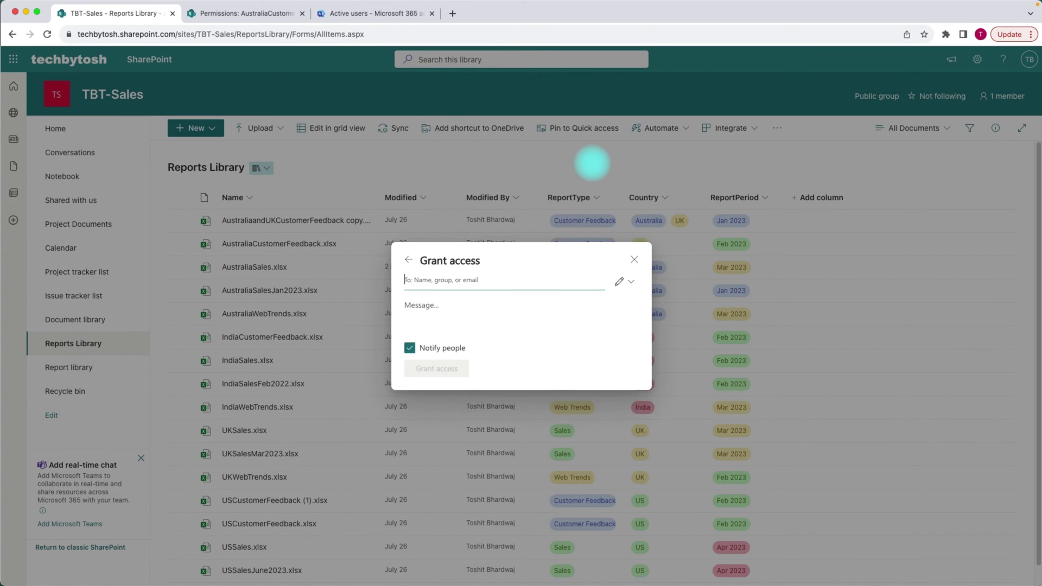
text(sam)
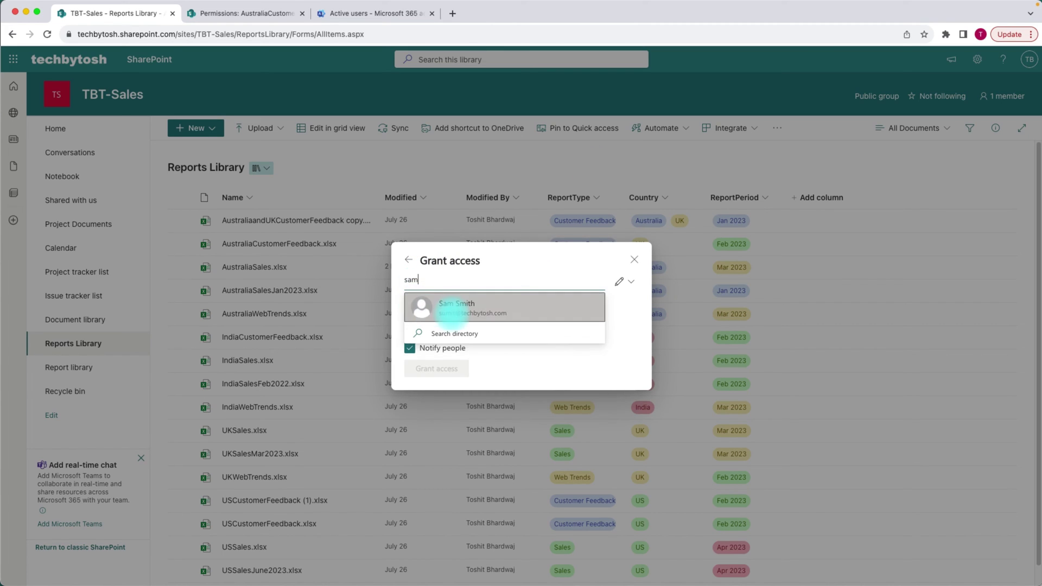
click(426, 307)
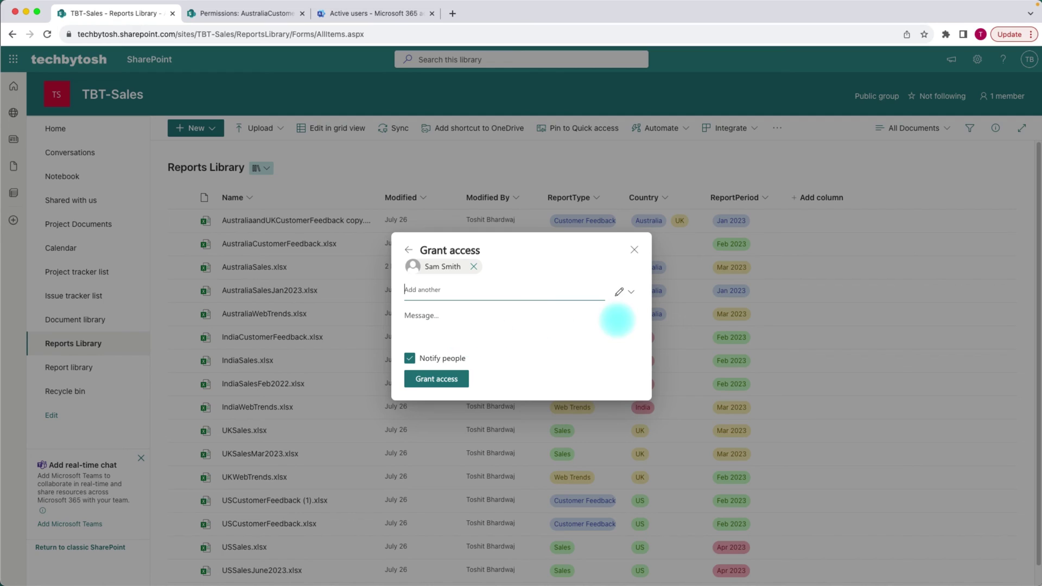
click(626, 292)
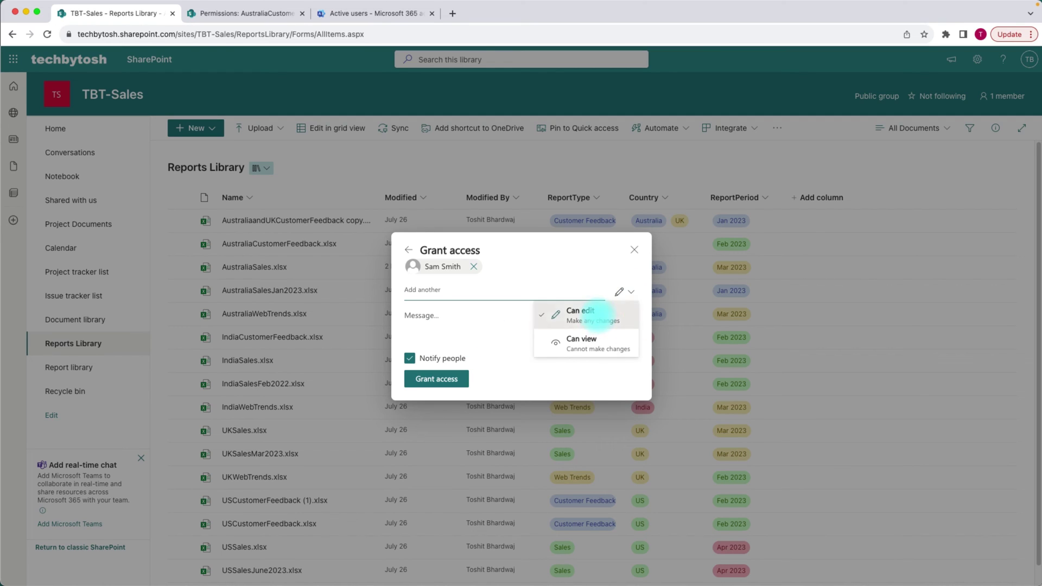
click(599, 315)
click(438, 378)
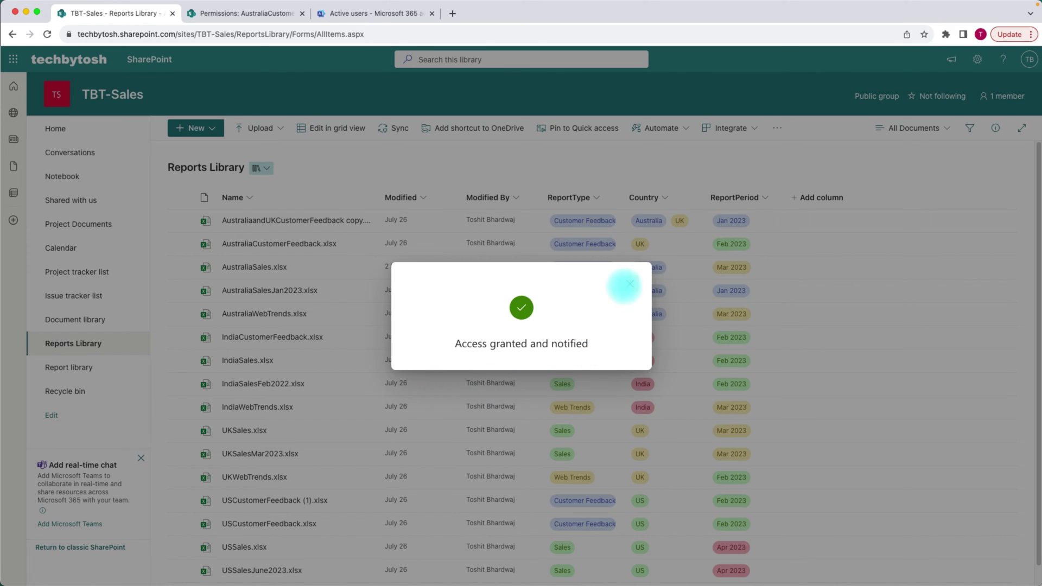
click(629, 282)
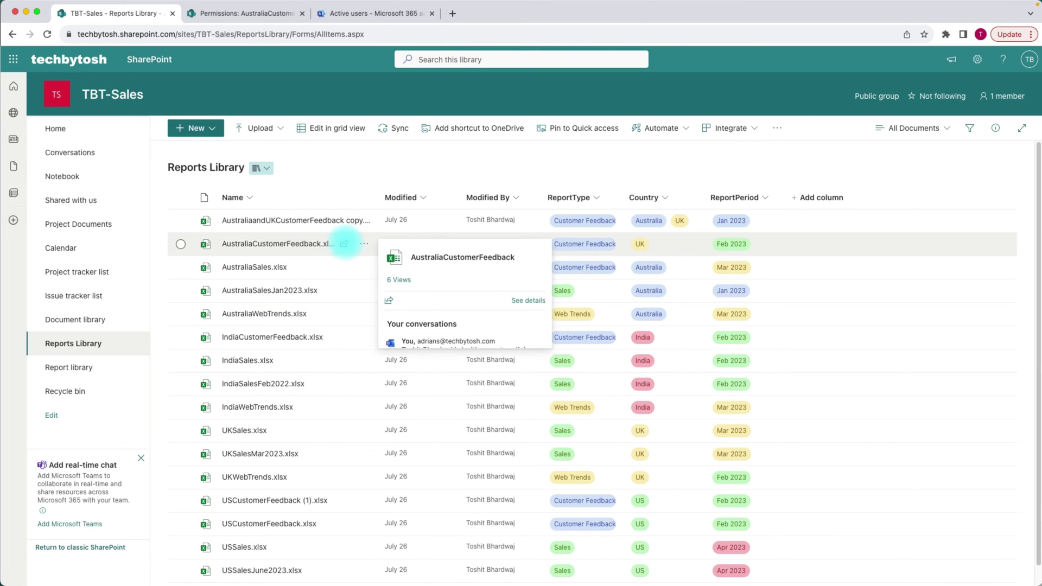
click(332, 244)
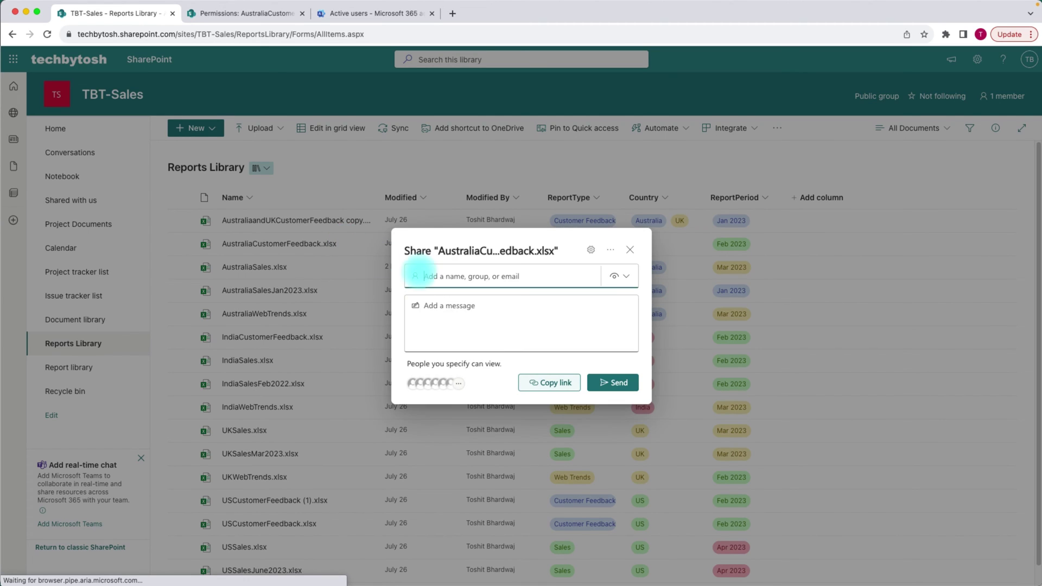
- View the newly added person in Manage Access and reload the Permissions page
click(434, 383)
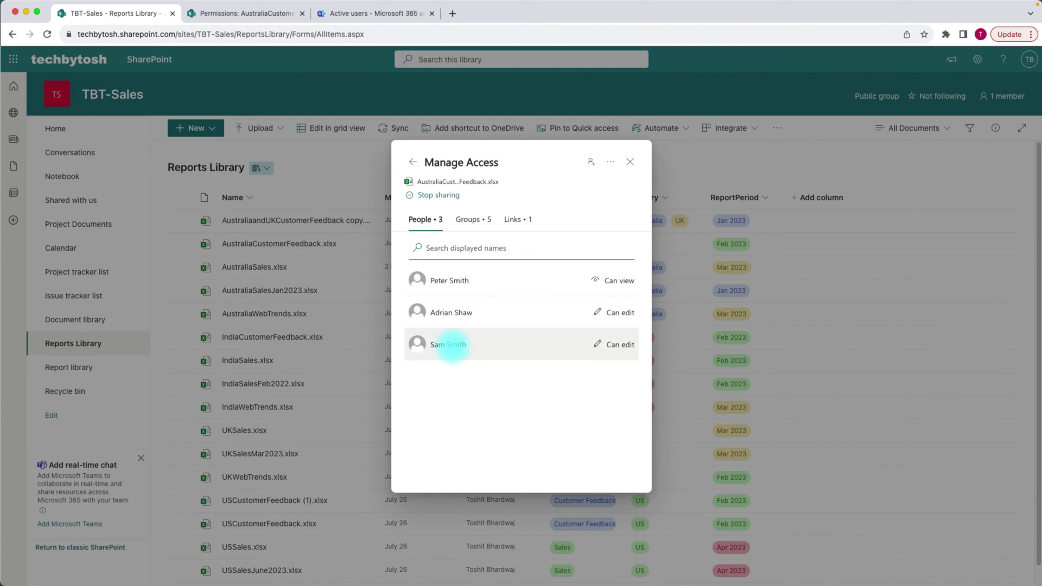
click(452, 345)
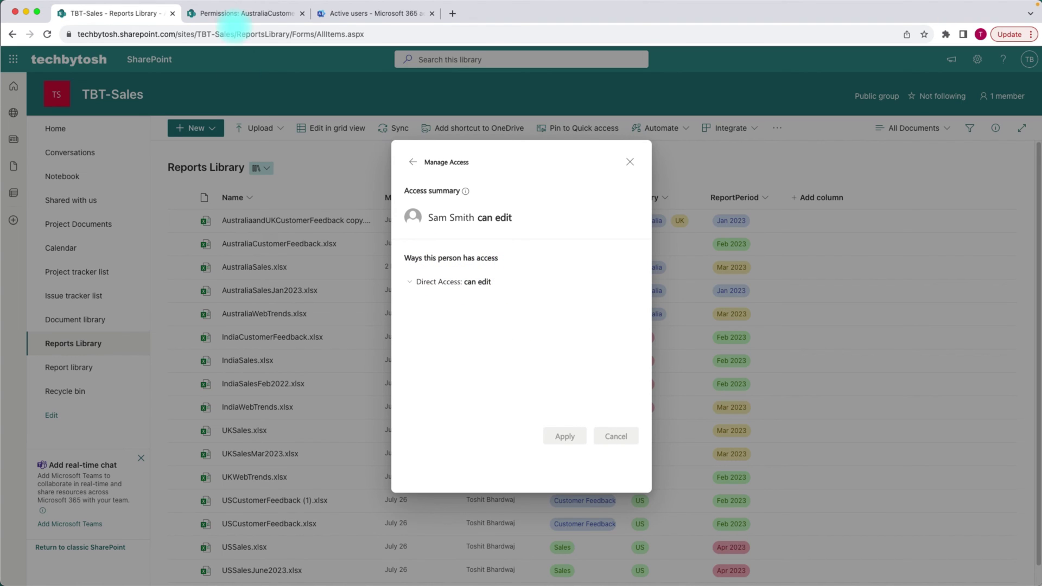
click(237, 15)
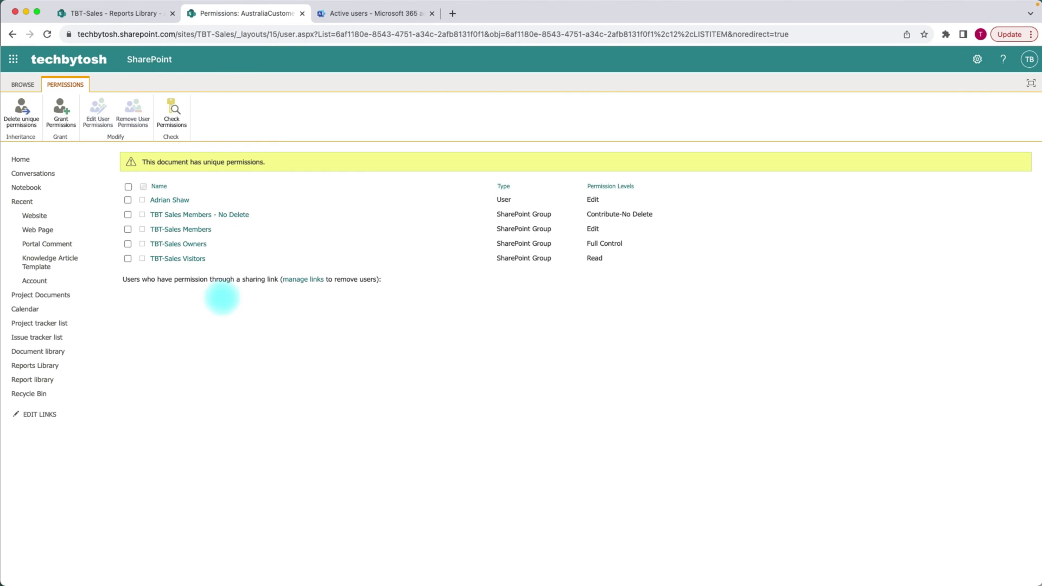
click(47, 34)
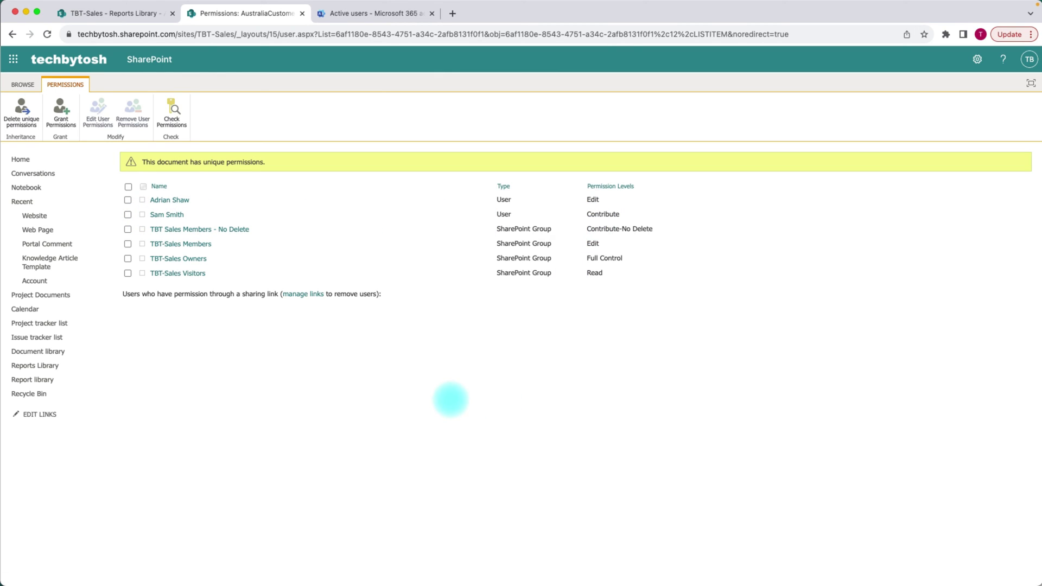
- Expand the newest colleague's 'Direct Access: can edit' details in Manage Access
click(108, 13)
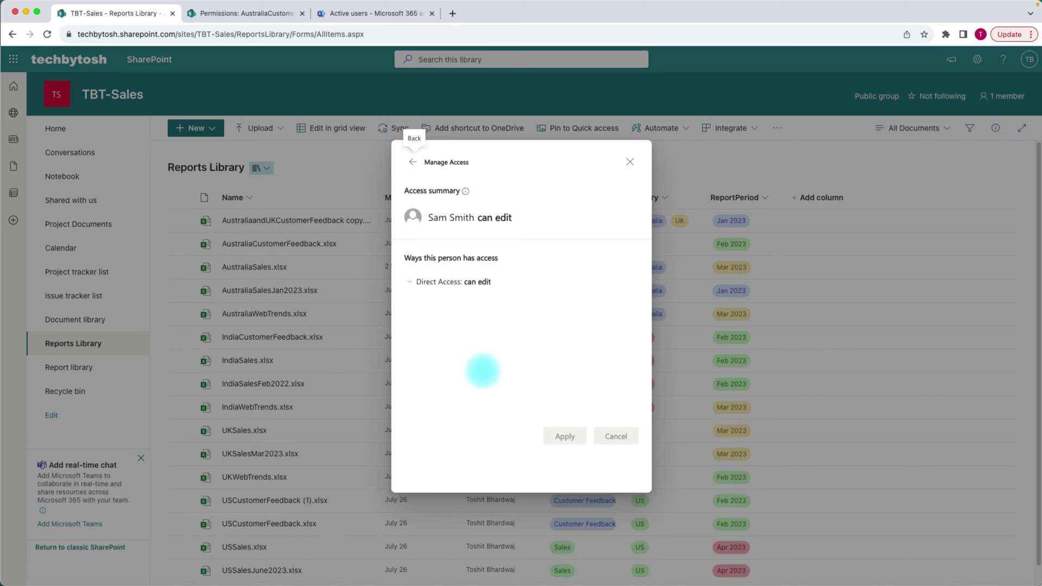
click(412, 162)
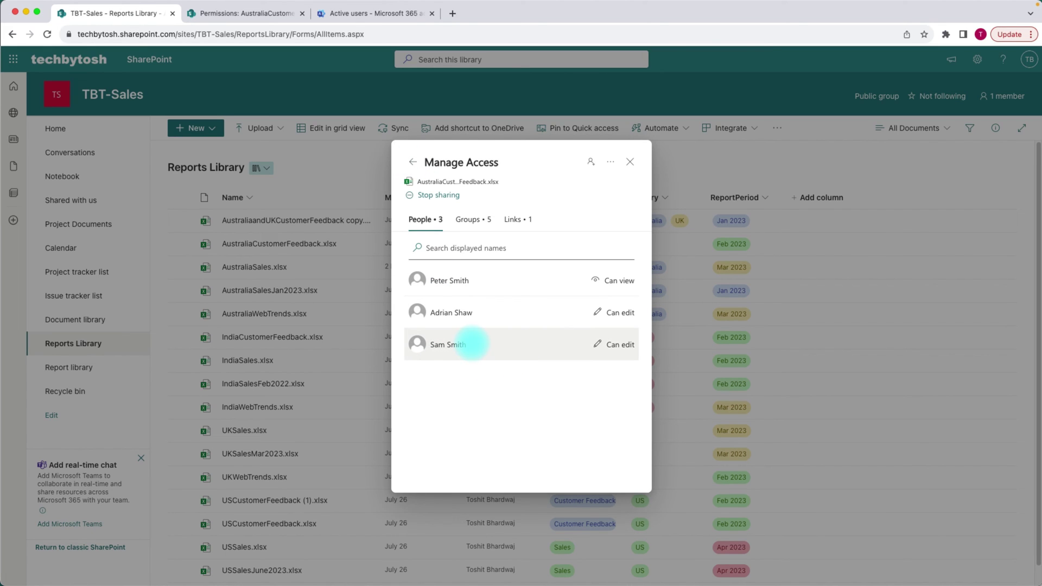
click(470, 343)
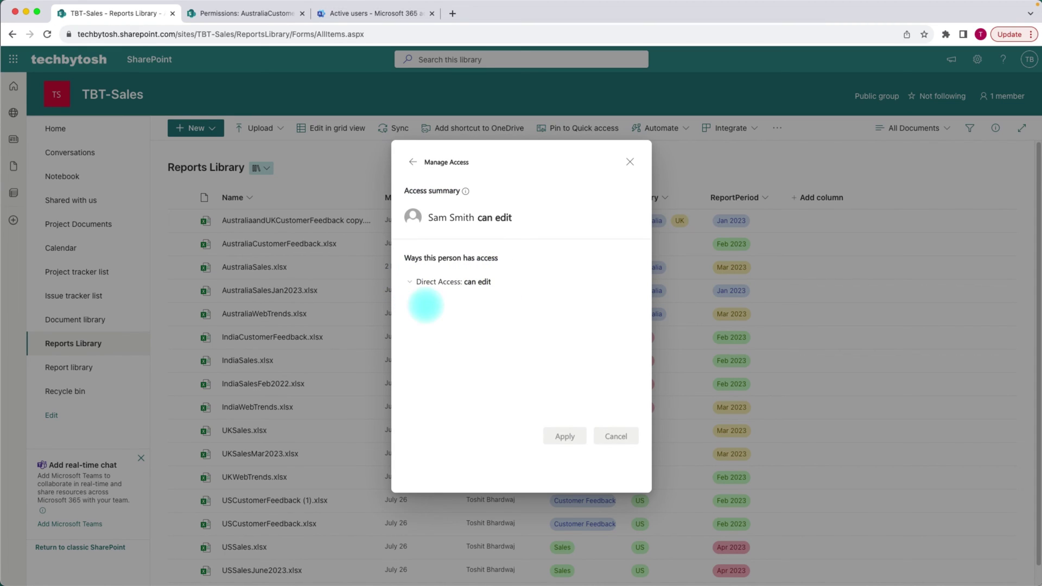
click(470, 281)
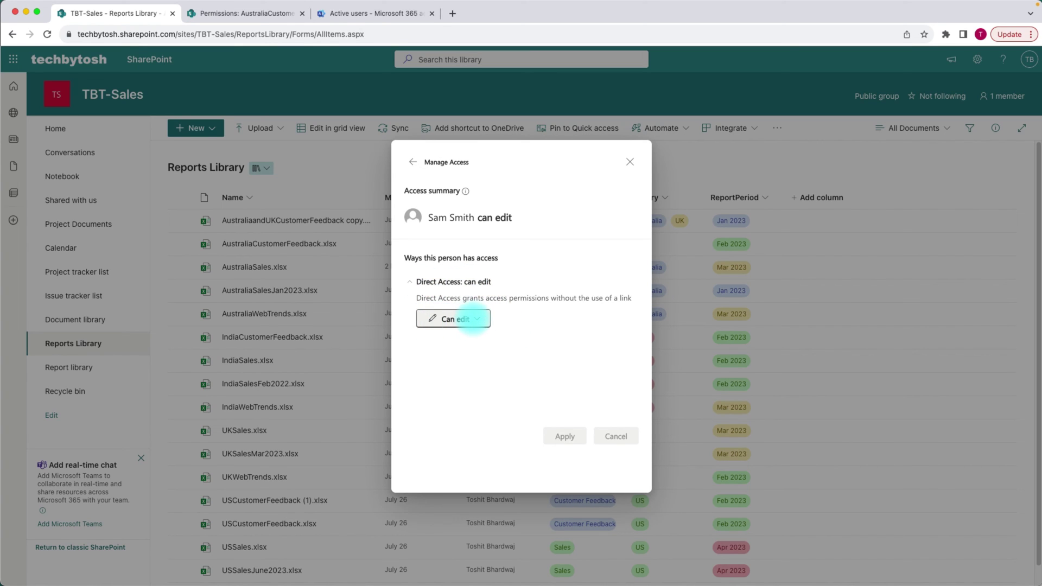
- Remove the newest colleague's direct access and verify it on the reloaded Permissions page
click(473, 319)
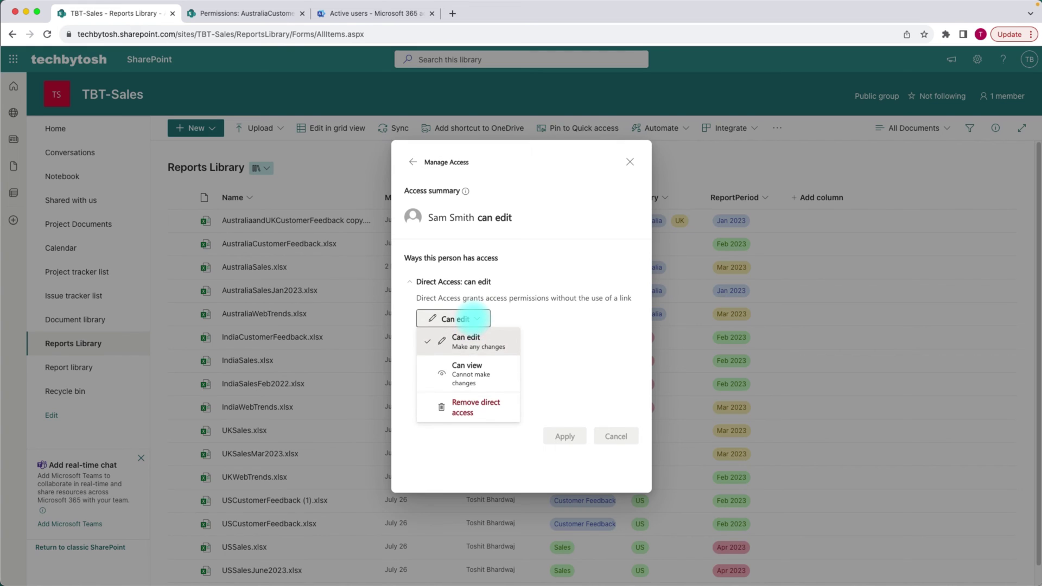
click(470, 407)
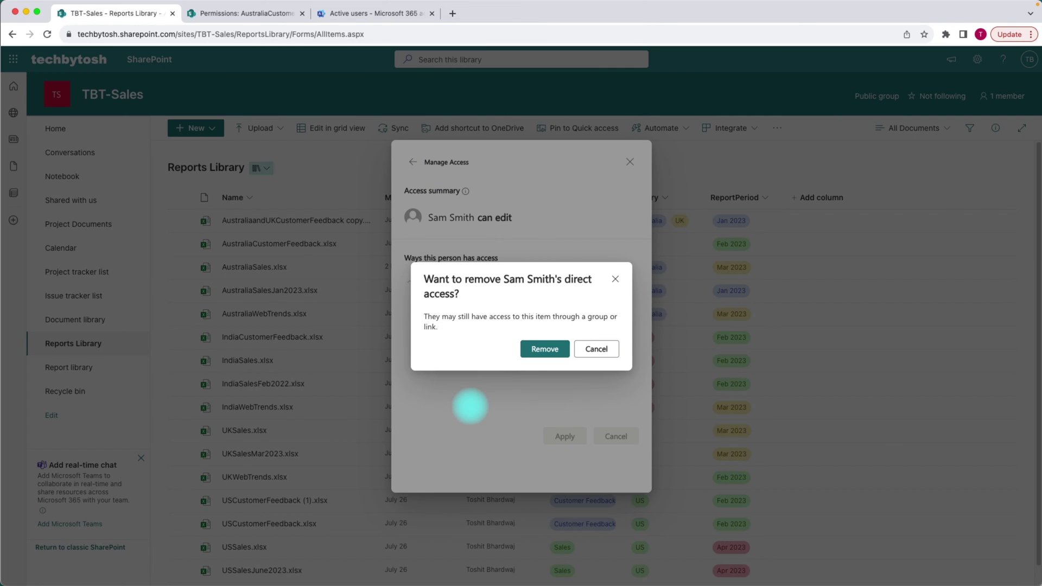
click(539, 349)
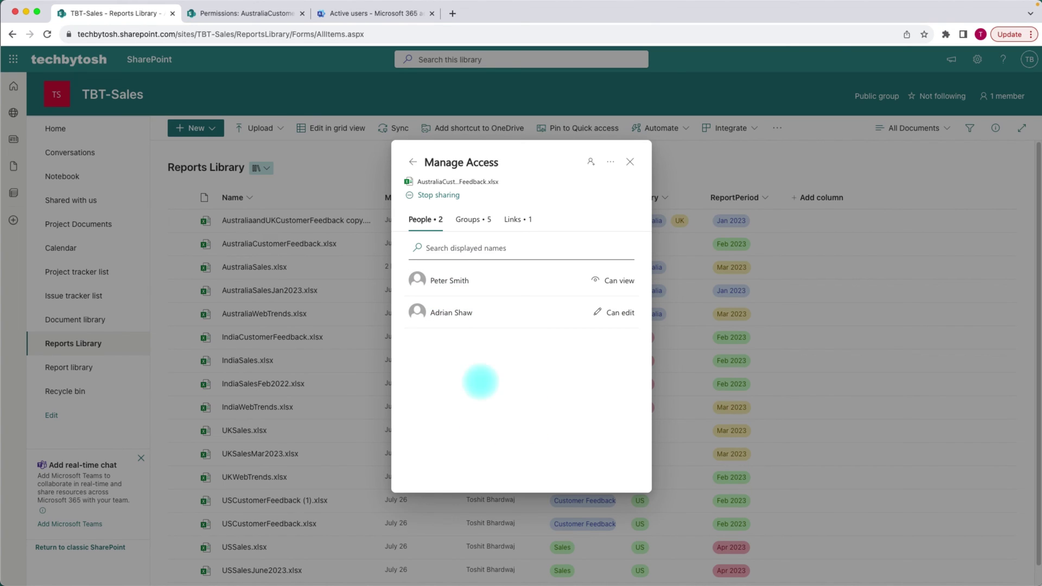
click(254, 14)
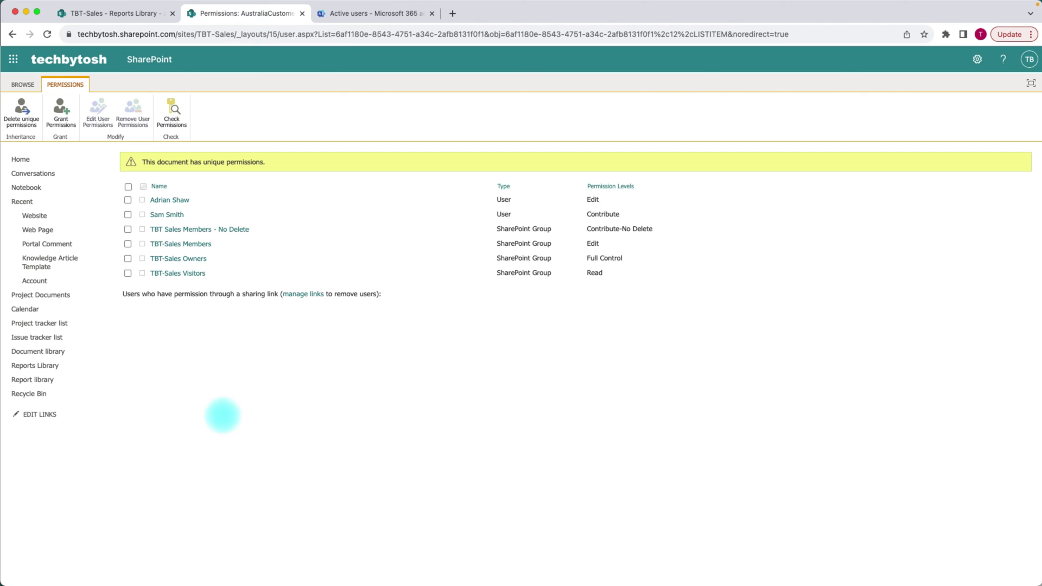
click(47, 35)
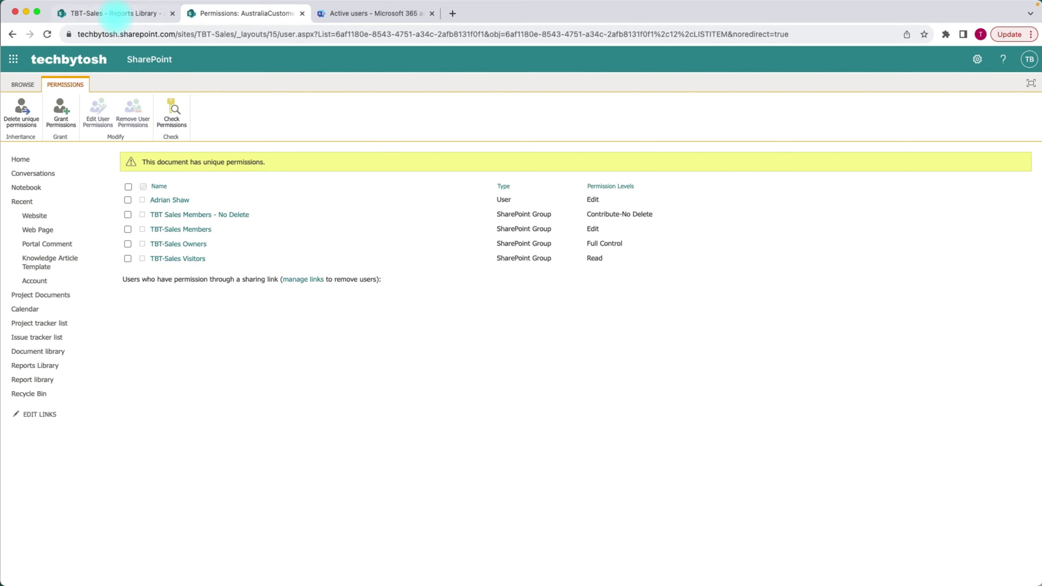
click(117, 13)
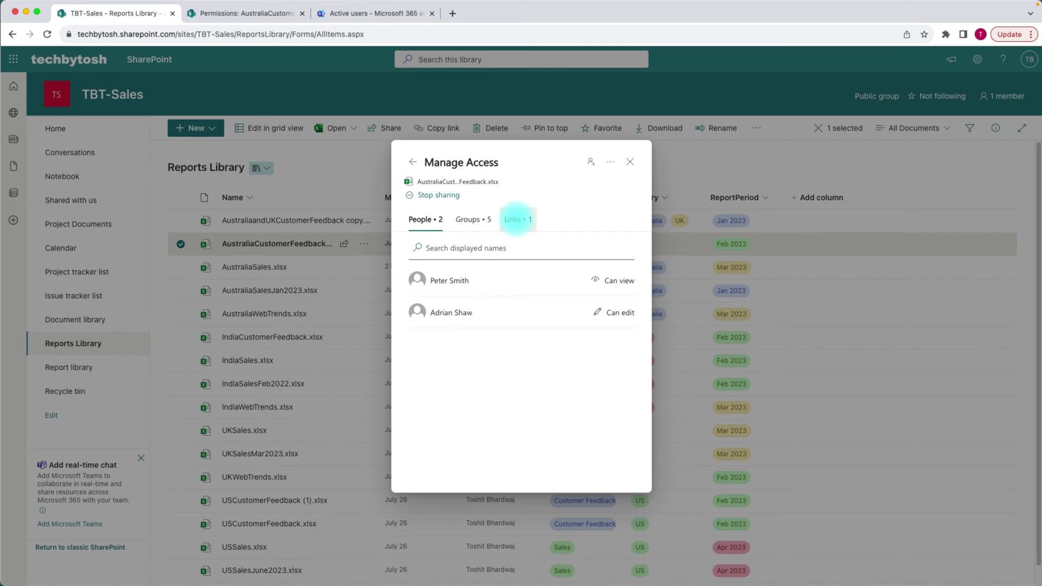
- Open the settings of the view-only specific-people sharing link from the Links tab
click(516, 219)
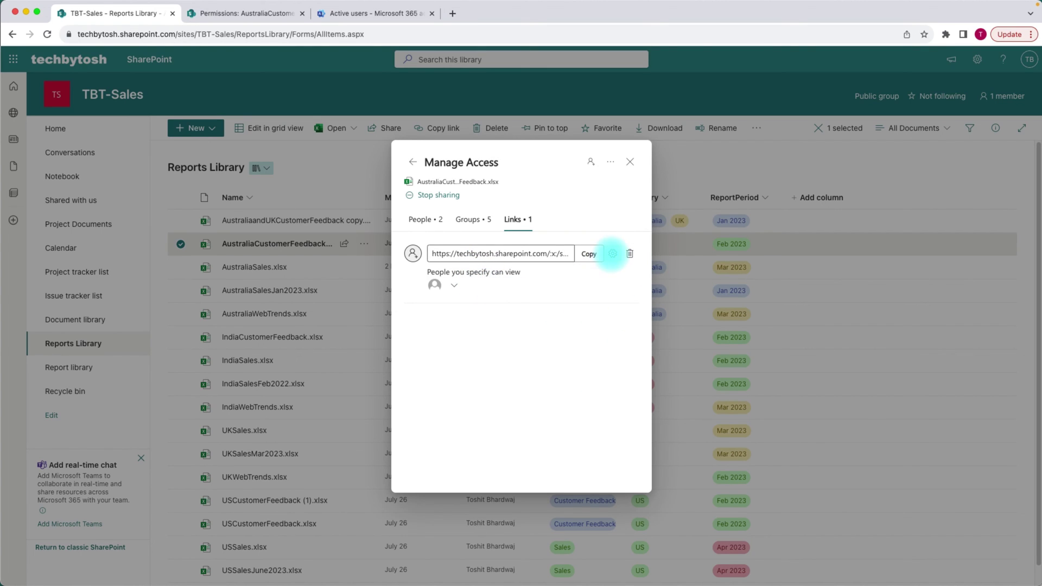
click(612, 254)
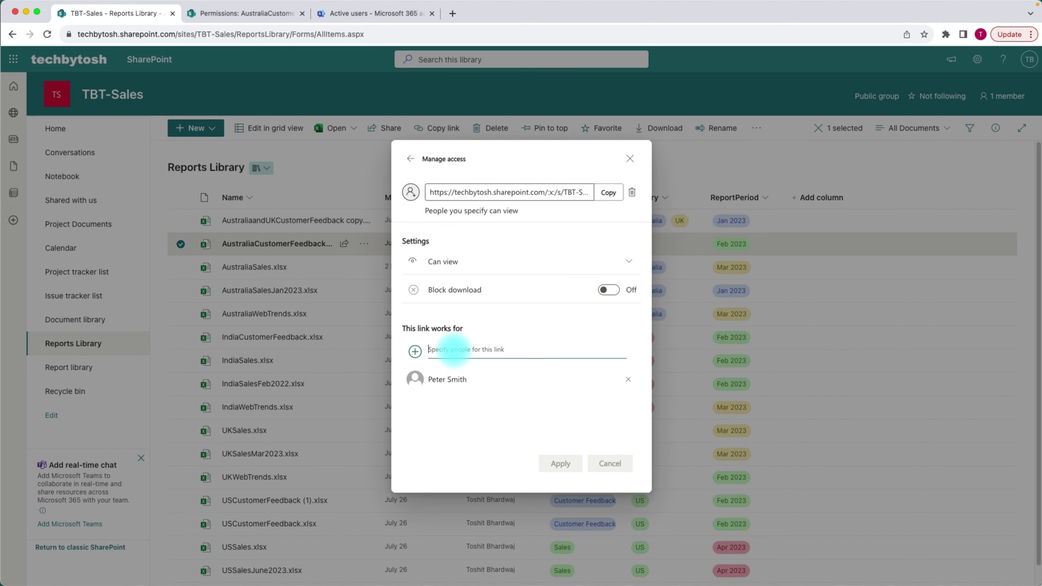
- Add the remaining editor to the view-only link's specified people and apply the change
text(adrian)
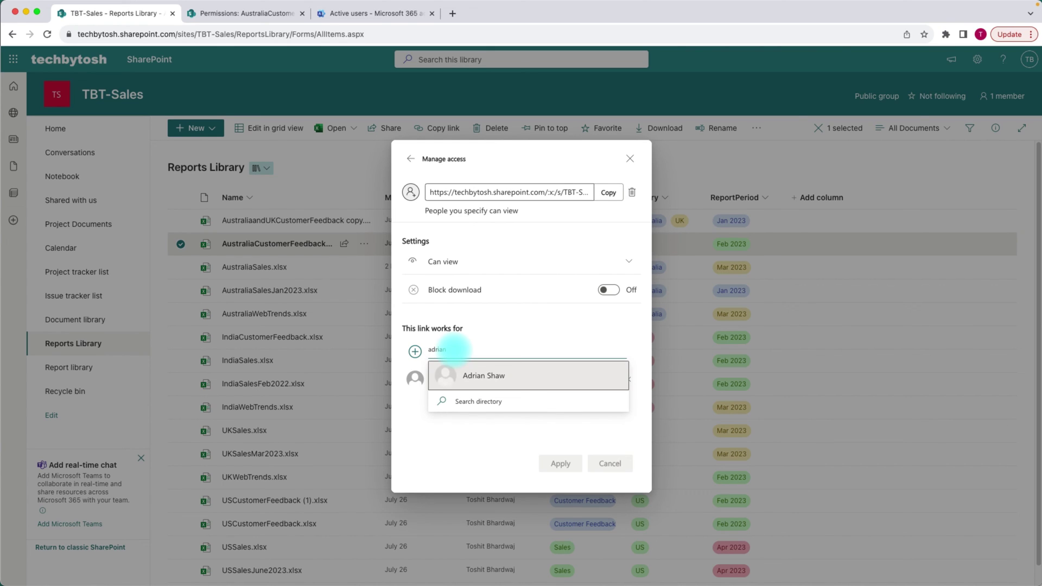
click(477, 375)
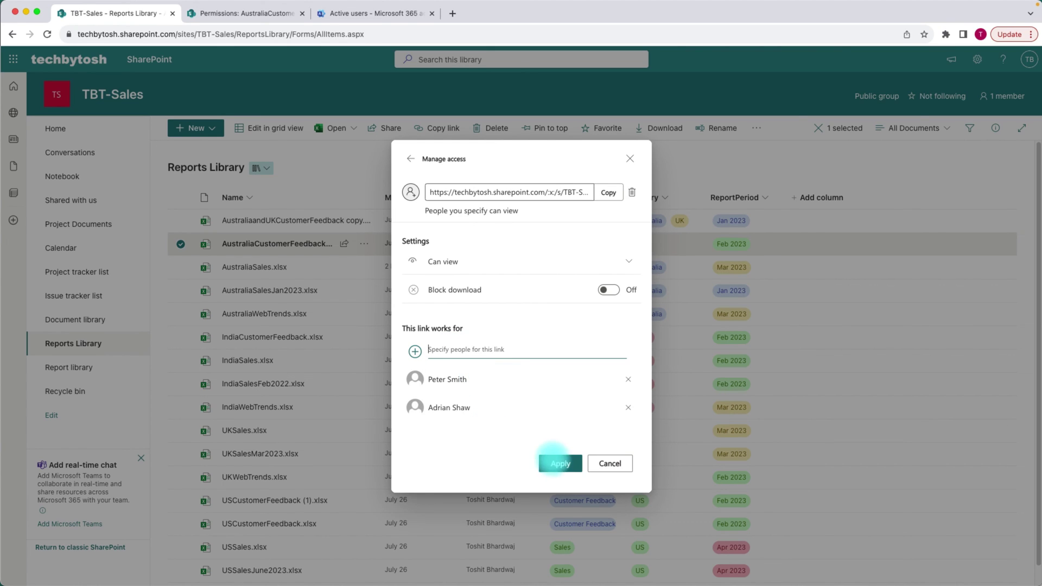
click(560, 464)
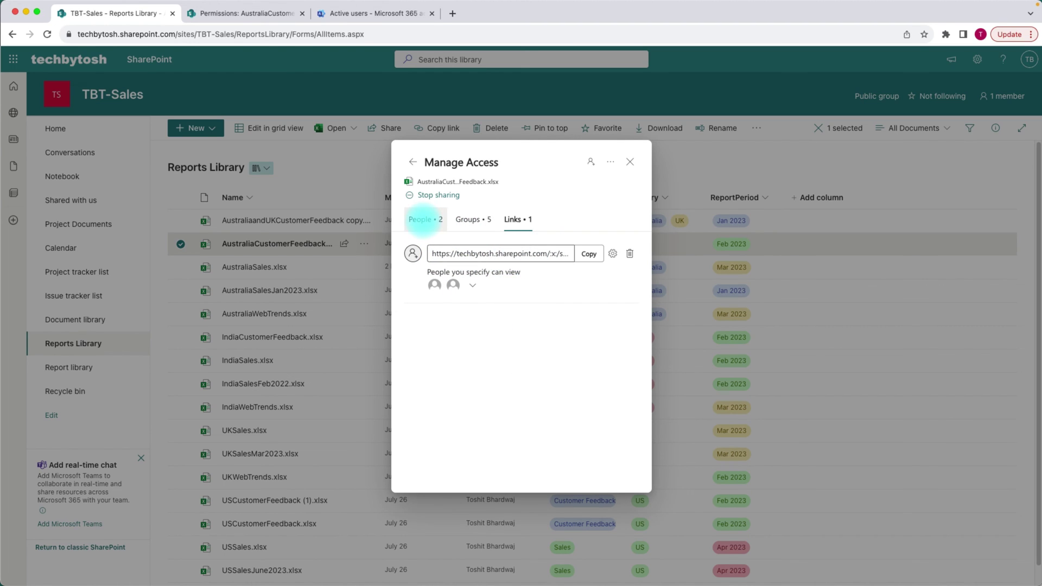
- Review the editor's access summary on the People tab, then close Manage Access
click(422, 219)
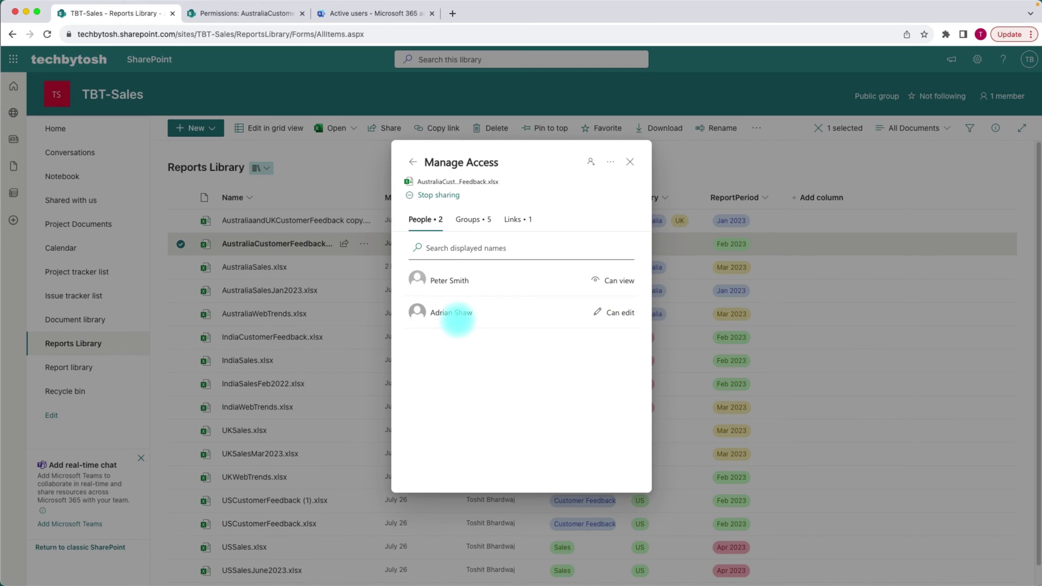
click(450, 312)
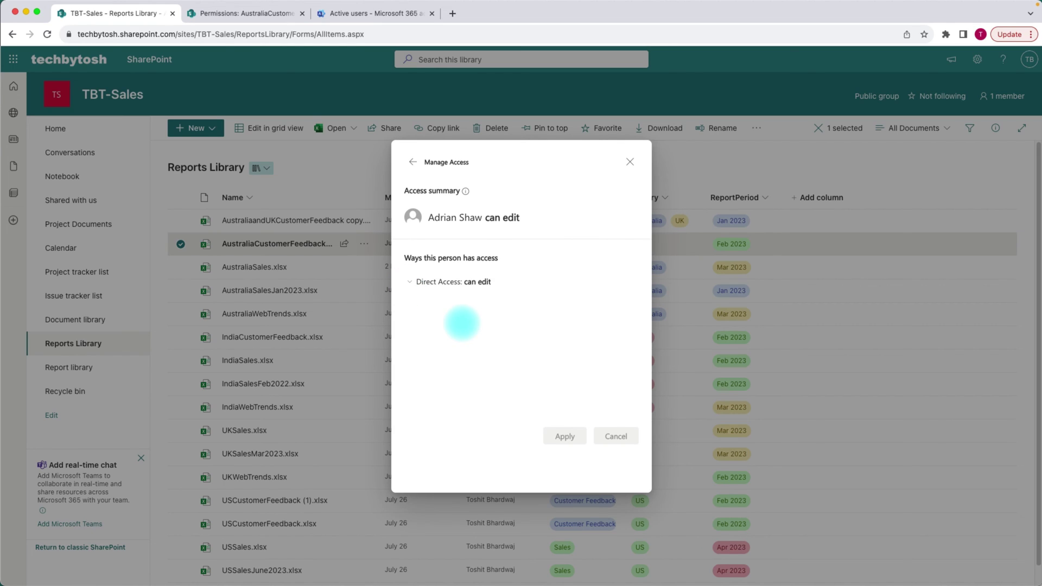
click(413, 162)
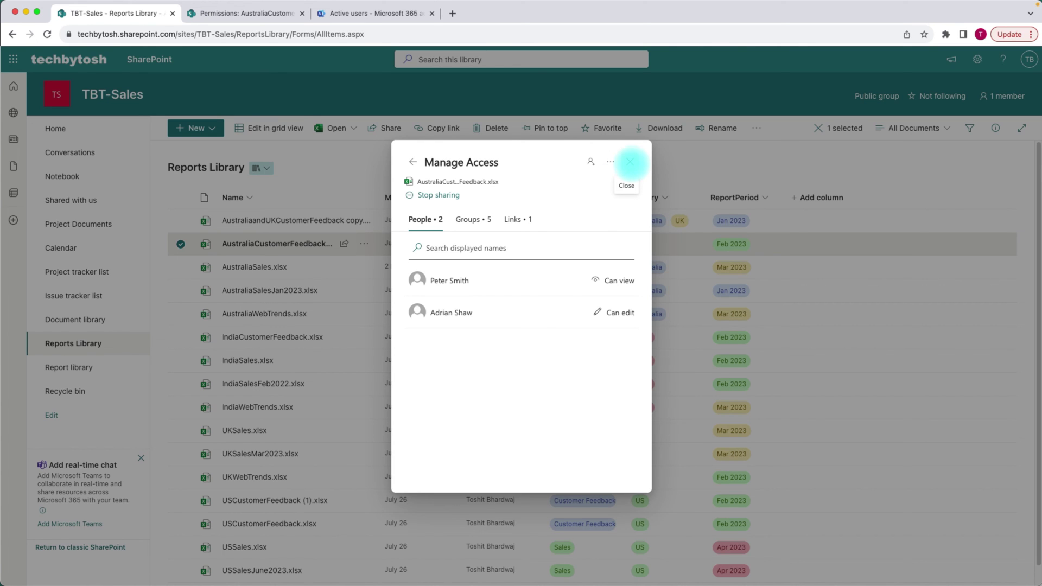
click(629, 162)
- Reopen Manage Access, expand the editor's specific-people link access, and show the Links tab
click(344, 244)
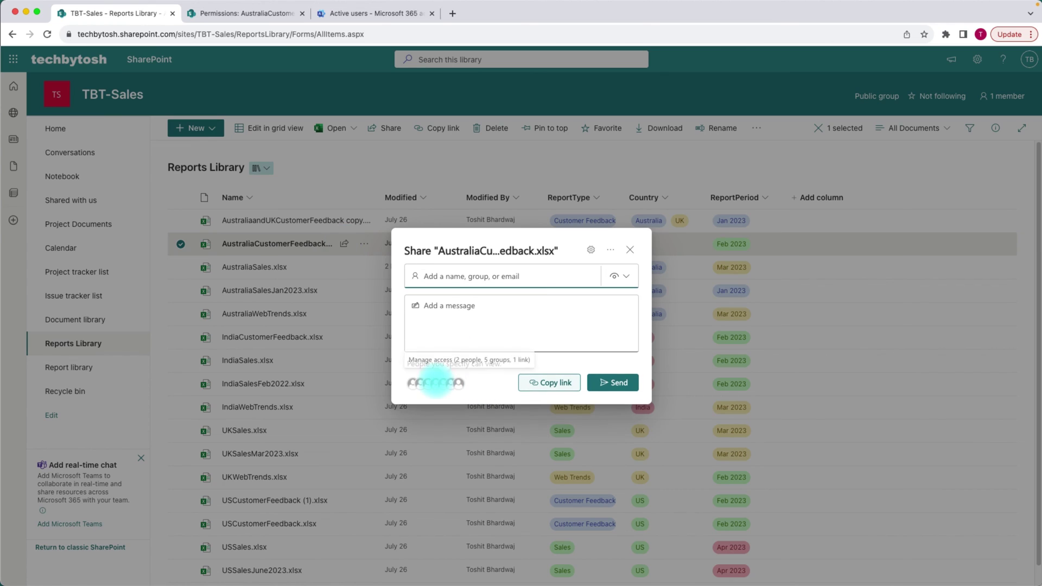
click(436, 383)
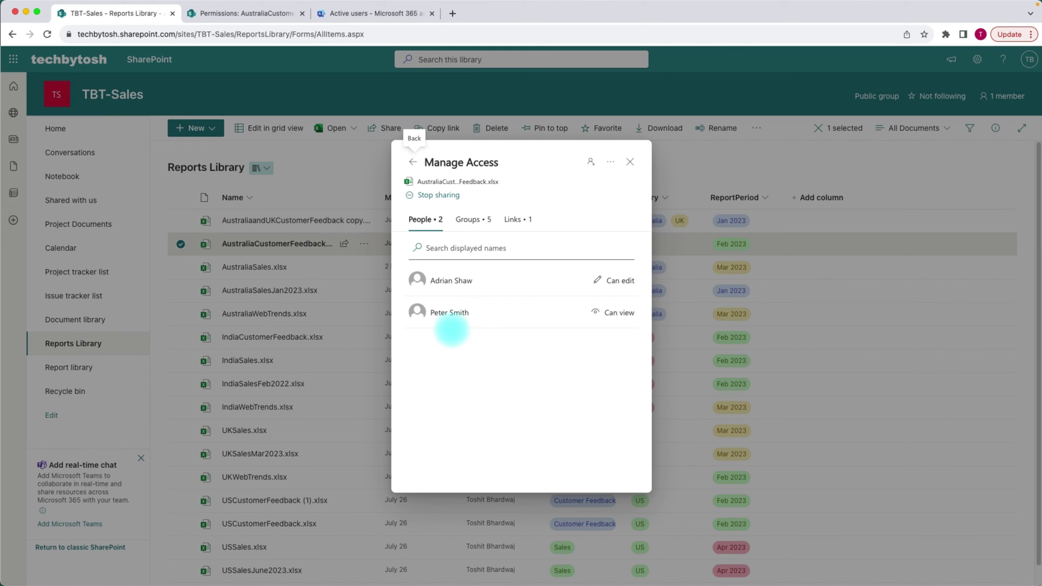
click(443, 280)
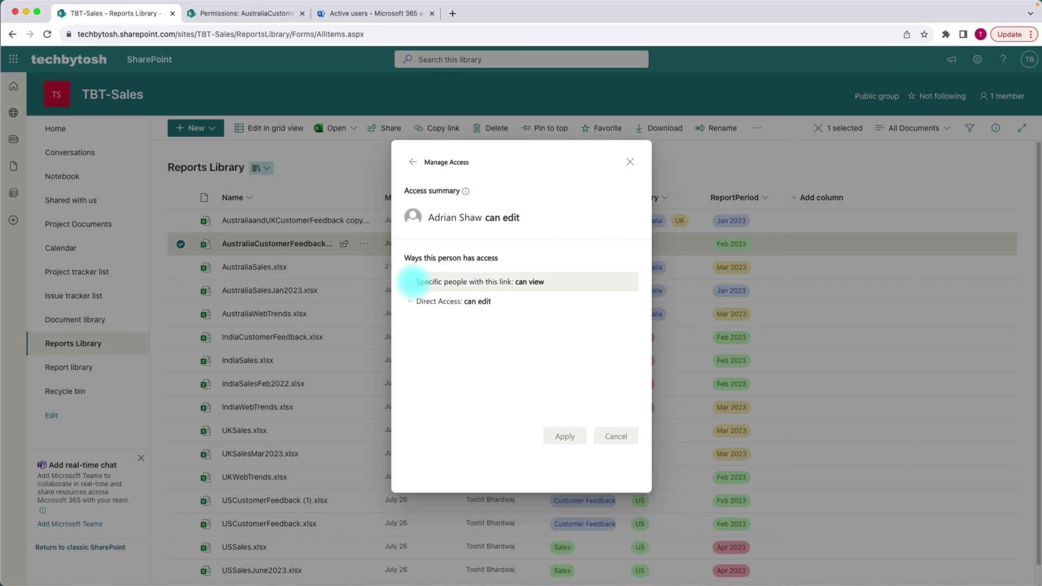
click(411, 281)
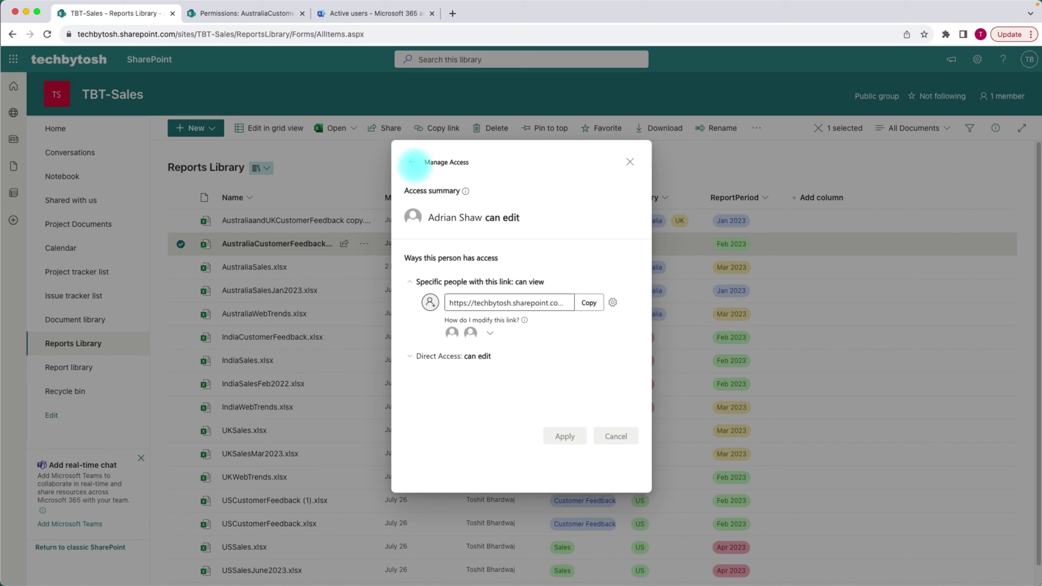
click(413, 161)
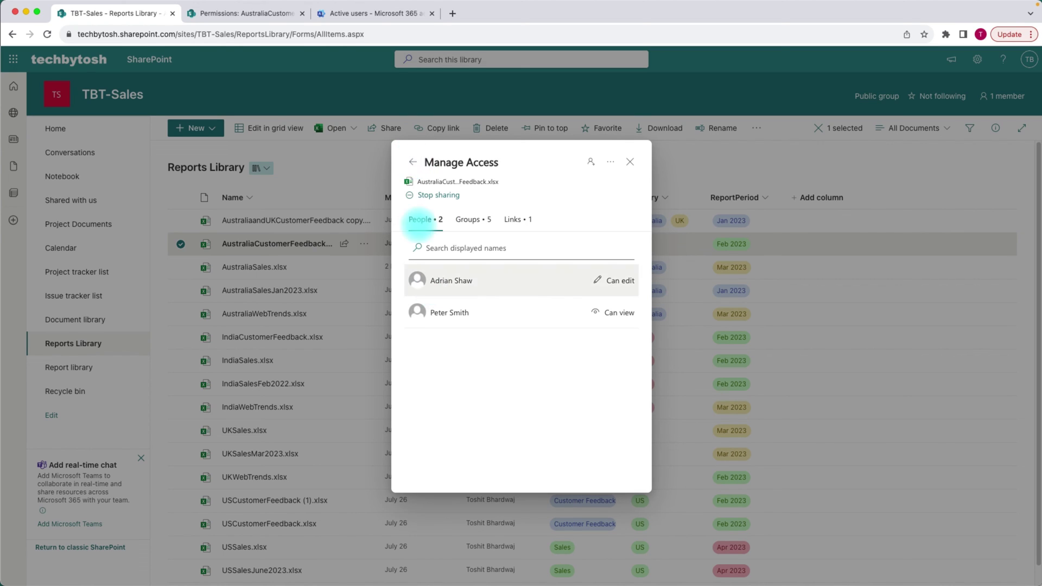
click(412, 162)
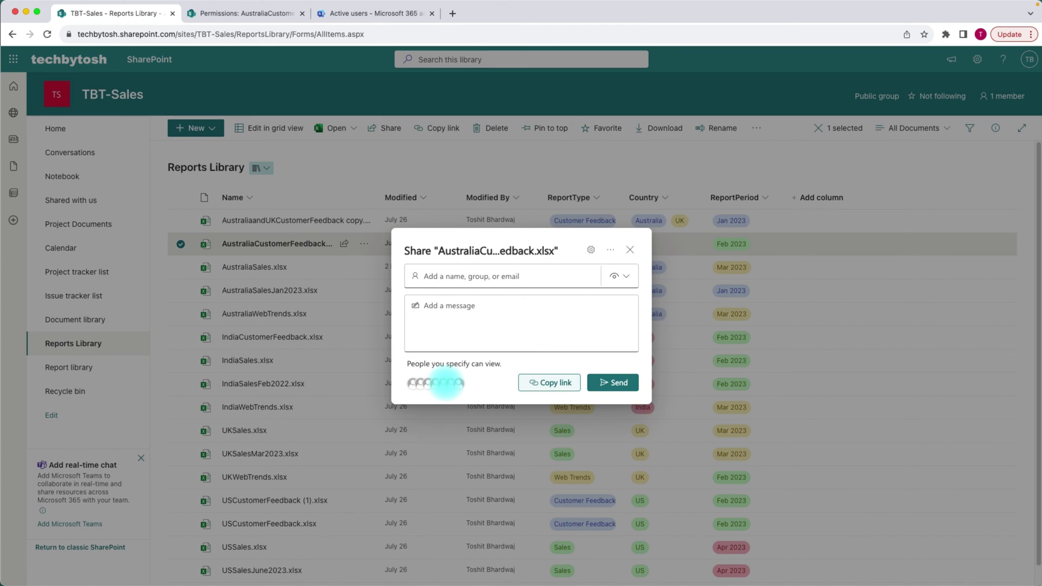
click(446, 383)
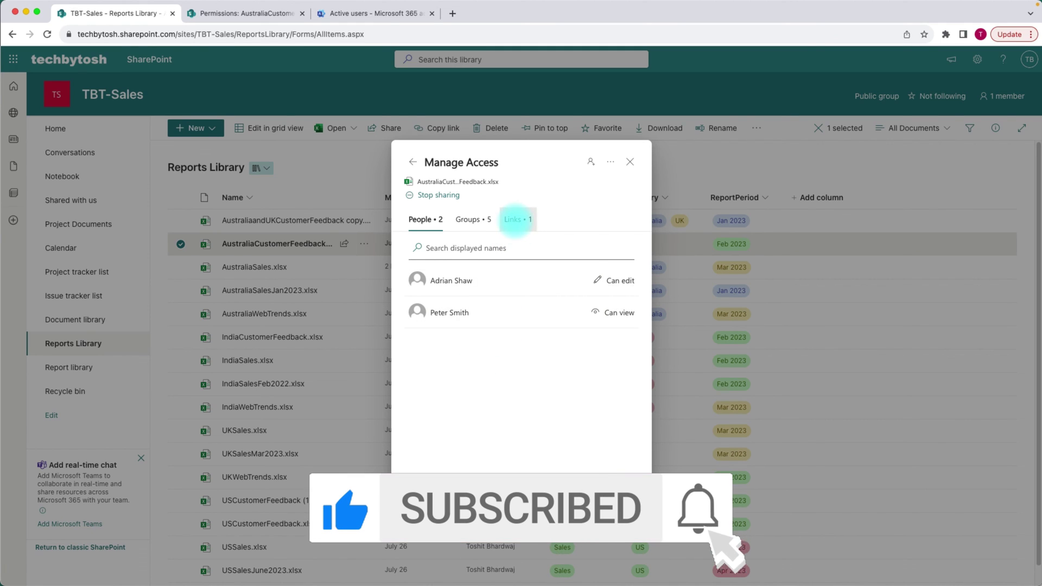
click(516, 219)
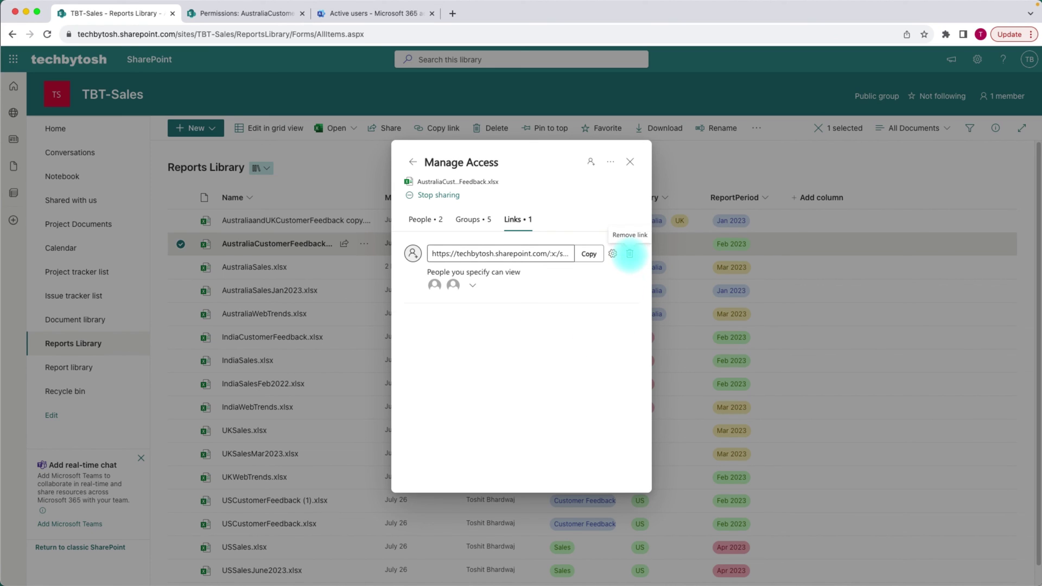
- Delete the sharing link, confirm one person keeps direct edit access, and return to Share
click(629, 253)
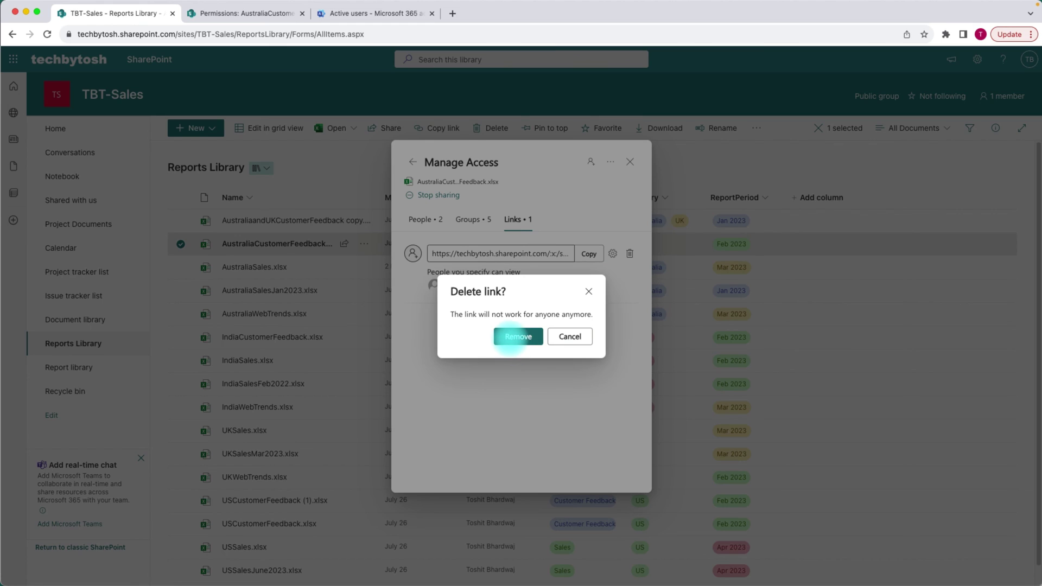
click(510, 337)
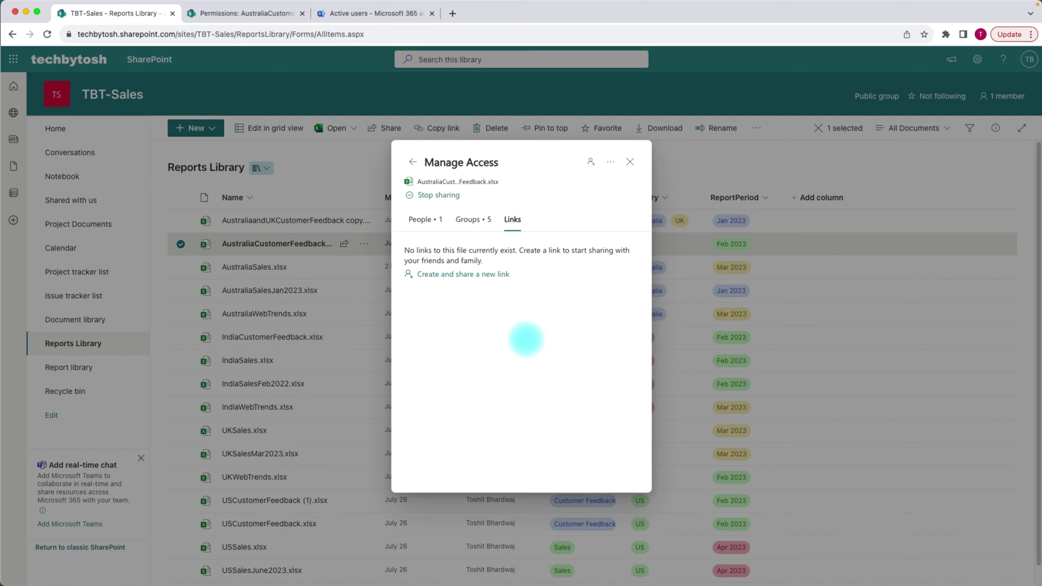
click(423, 219)
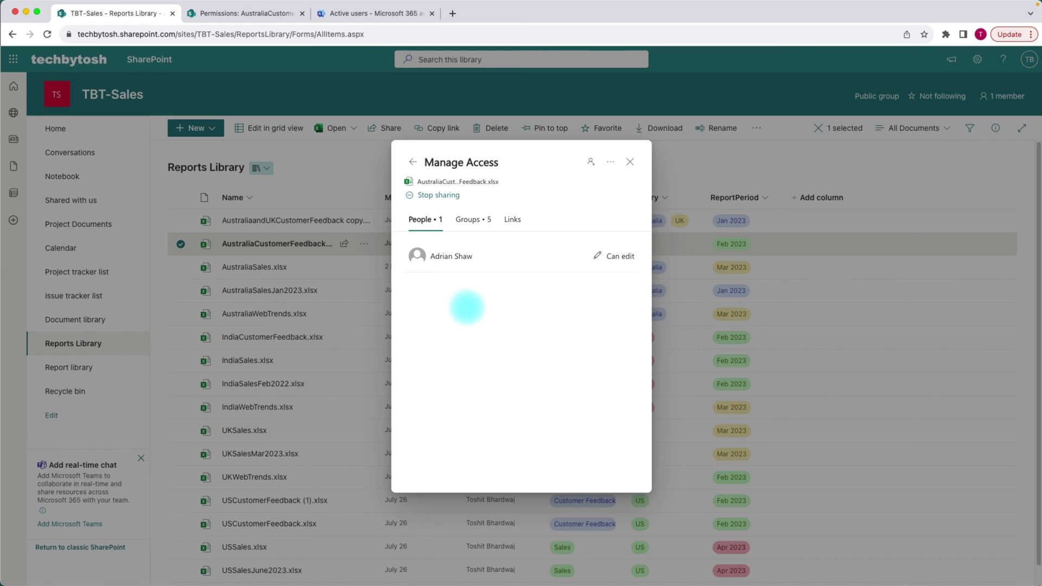
click(444, 256)
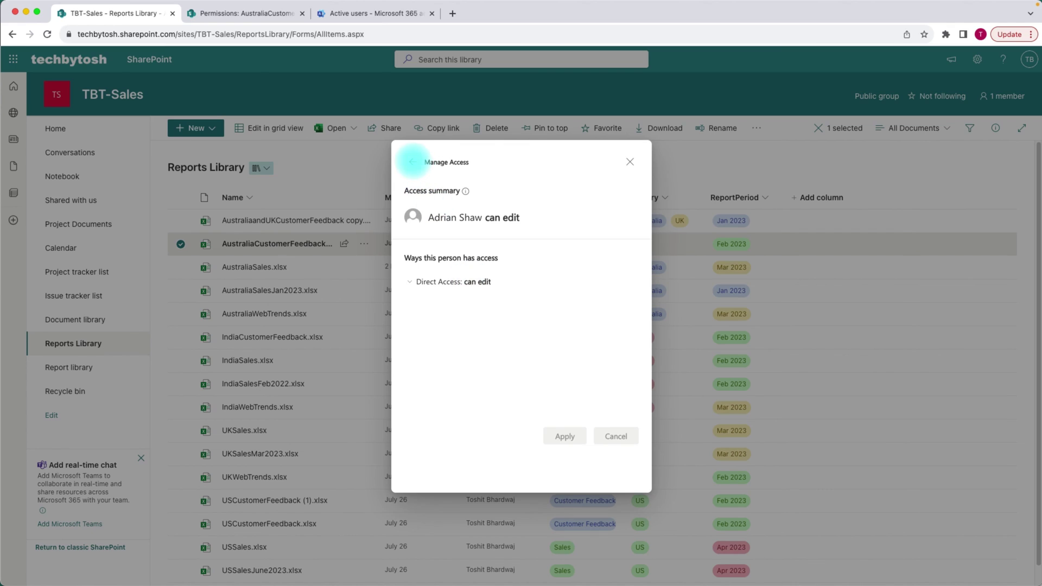
click(412, 162)
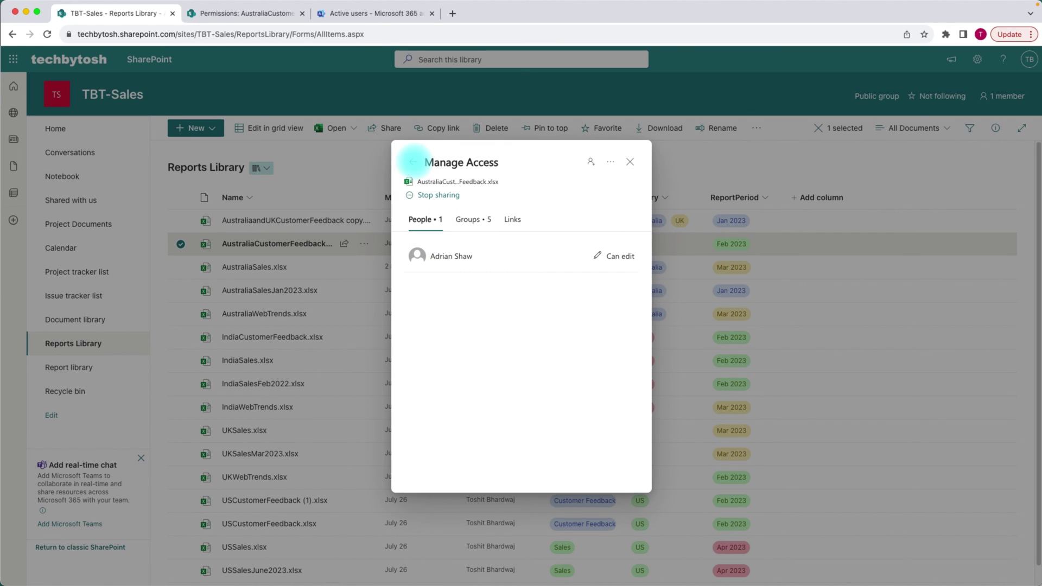
click(412, 162)
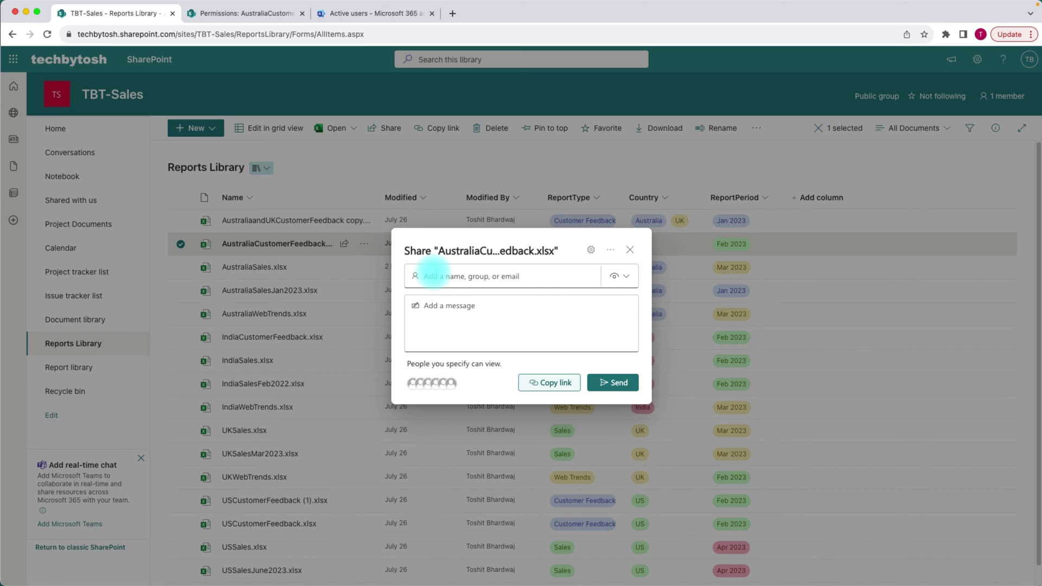
- Send a view-only link of the workbook to an external guest's e-mail address
click(433, 276)
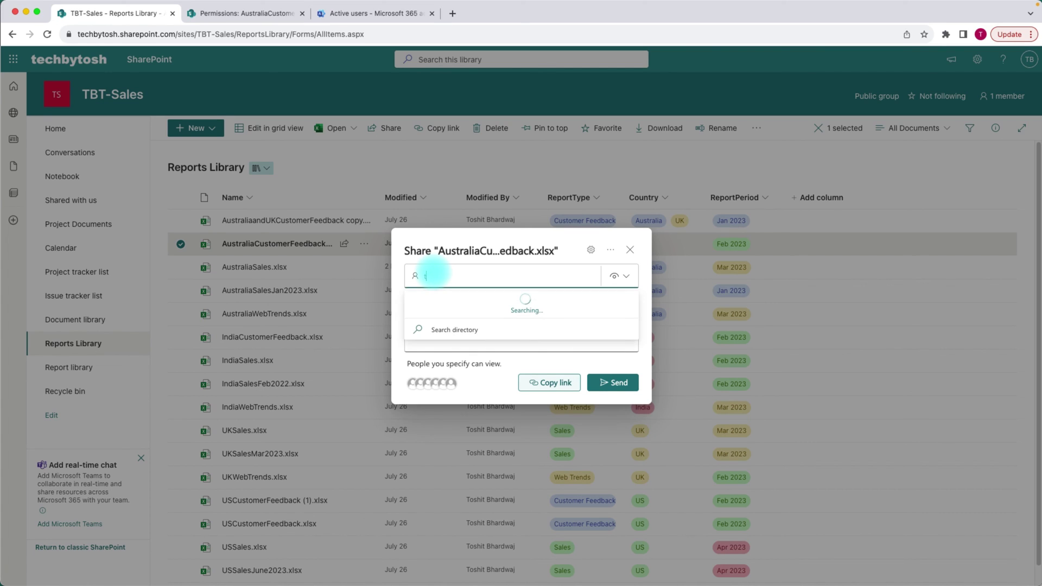
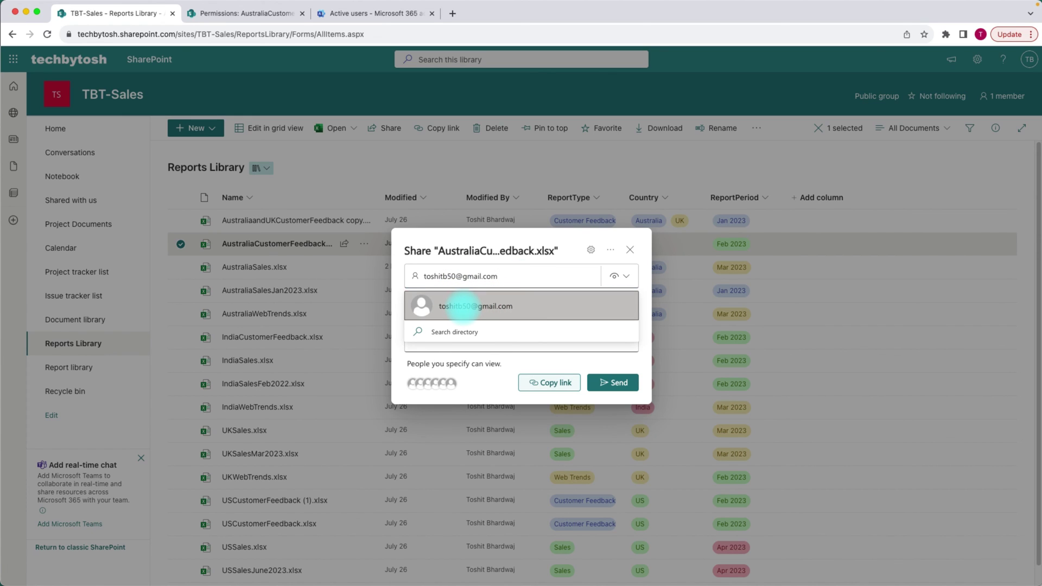
click(462, 306)
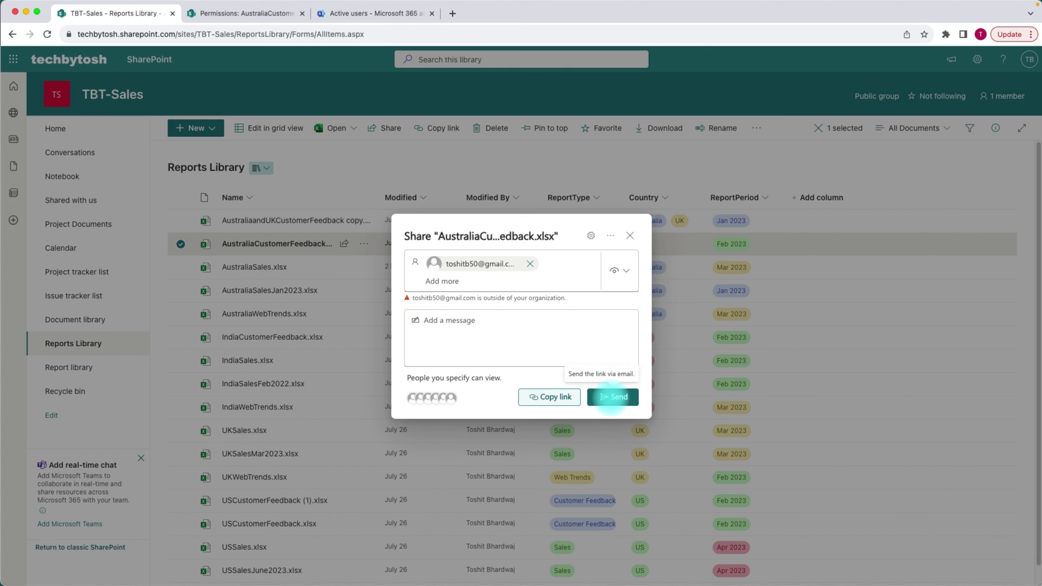
click(612, 398)
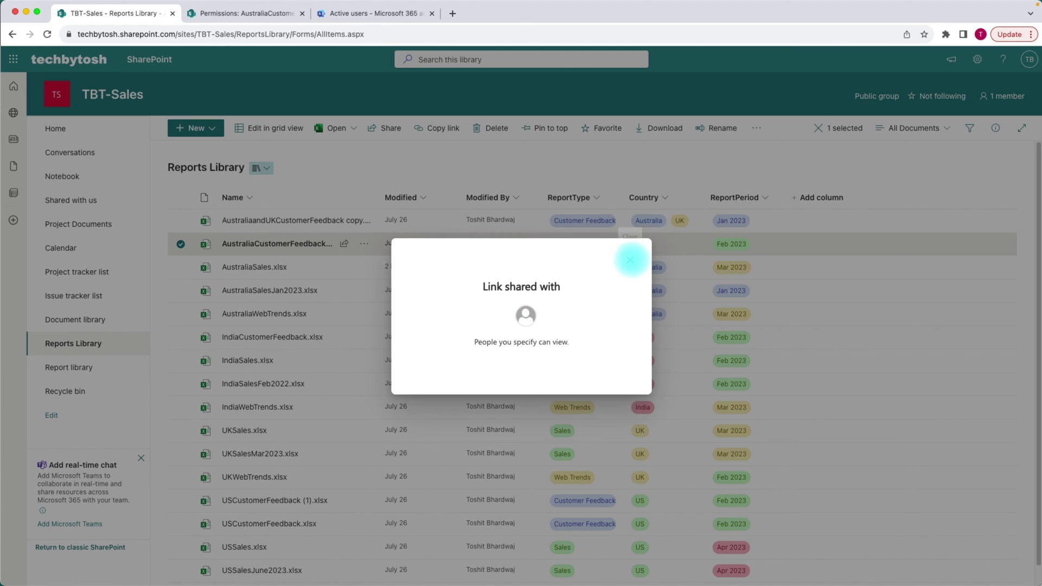
click(629, 260)
click(343, 243)
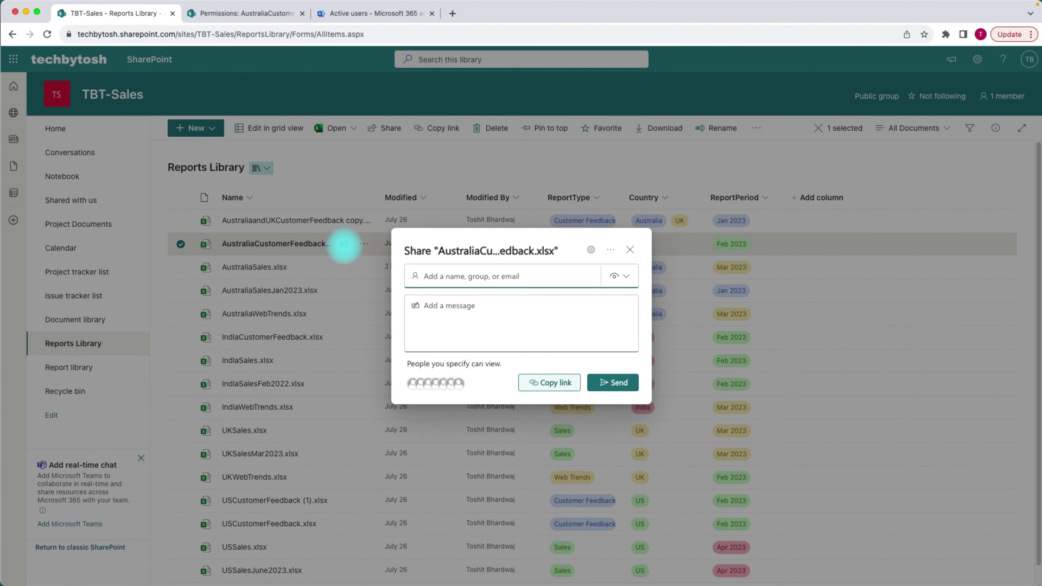
- Delete the external guest's view-only sharing link from the workbook's Manage Access links
click(449, 381)
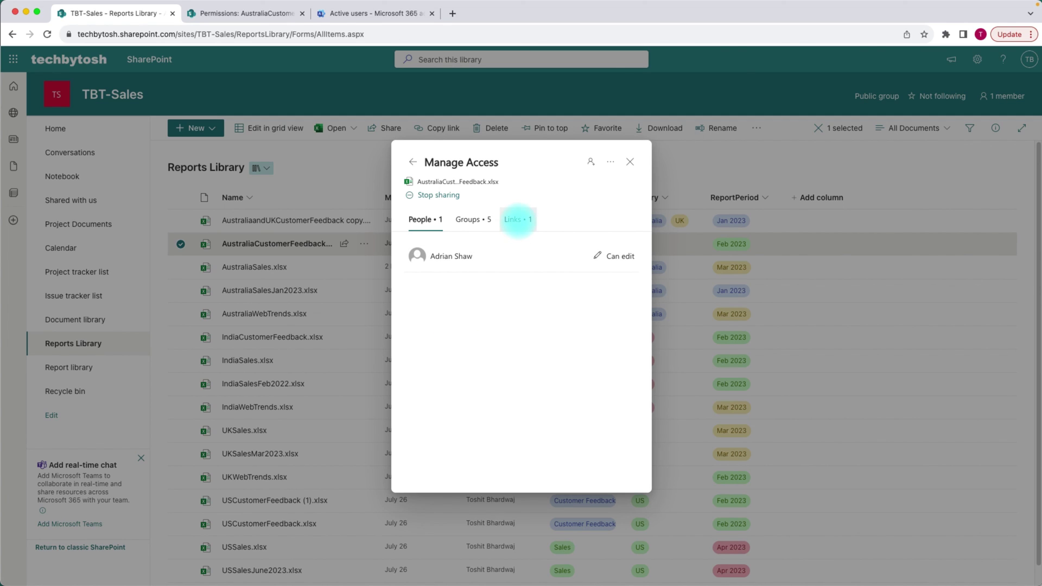
click(518, 220)
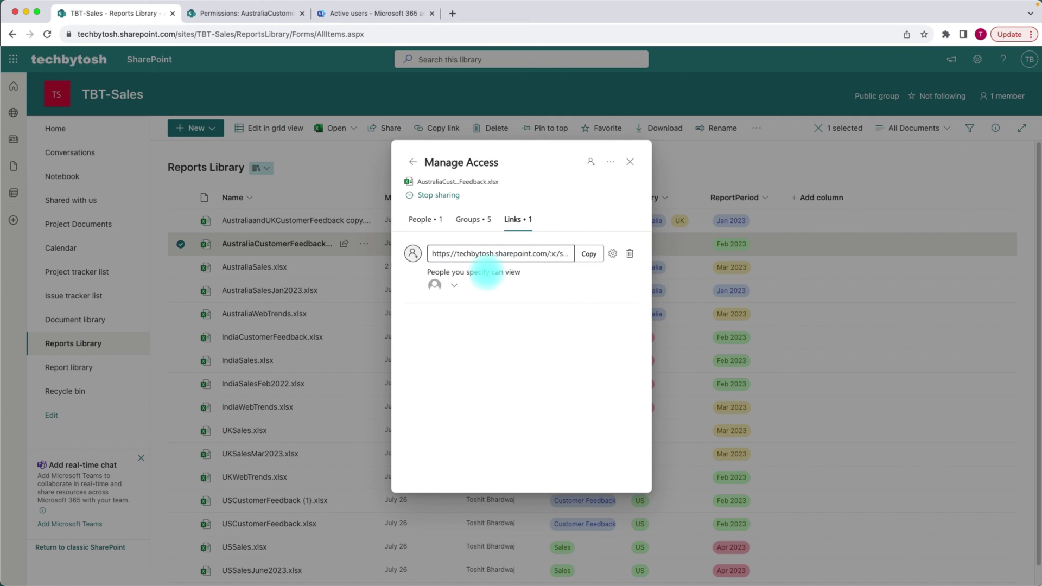
click(454, 285)
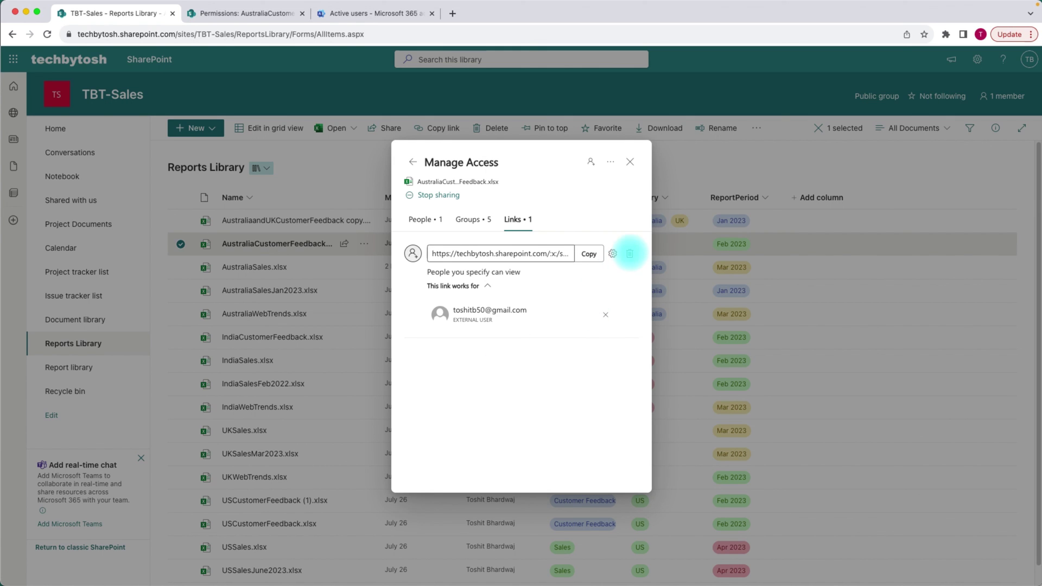
click(630, 253)
click(518, 337)
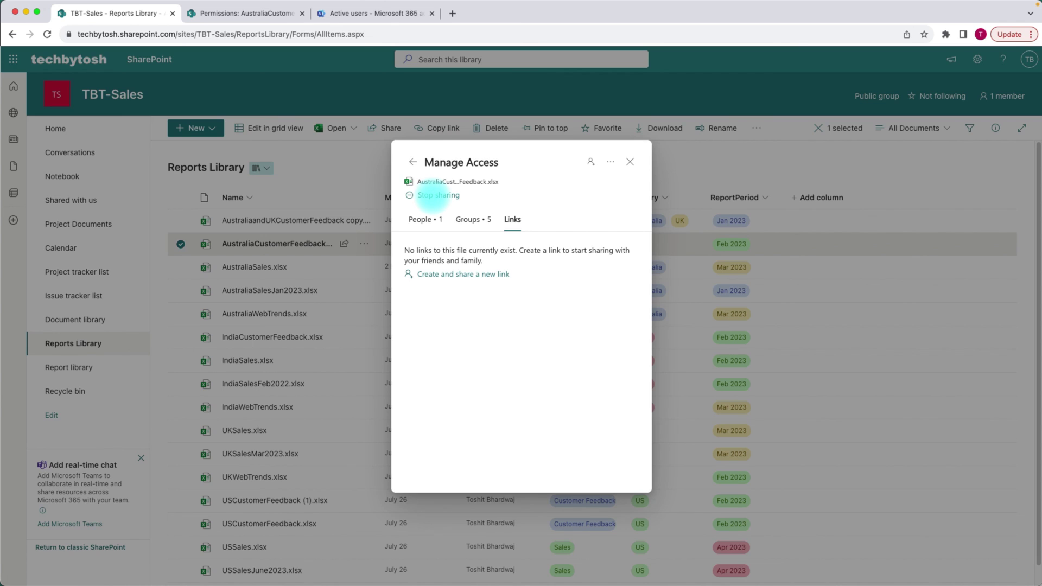
click(432, 196)
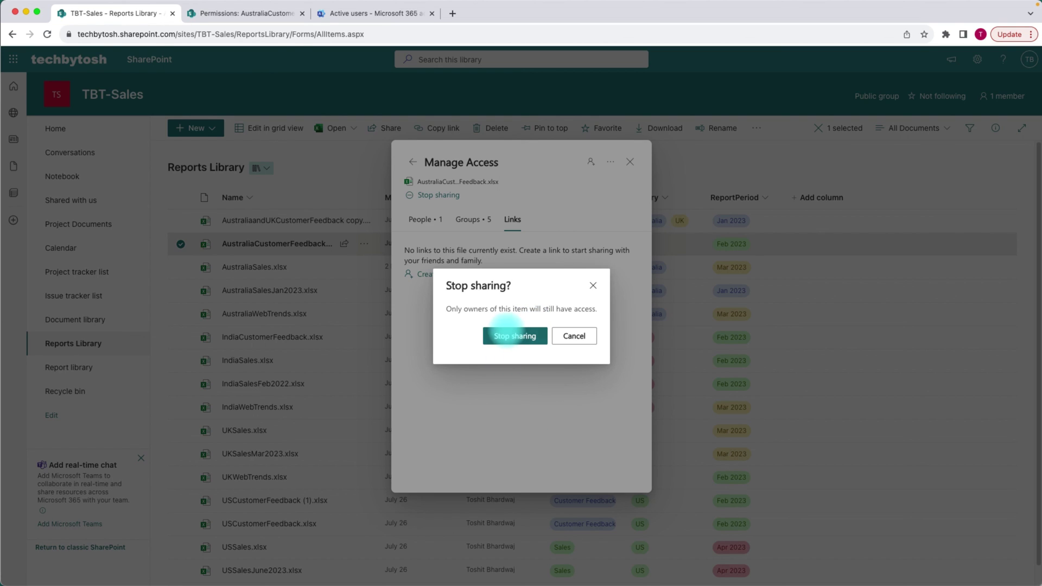
- Confirm Stop sharing, then verify no people remain and only the two TBT-Sales Owners groups have access
click(507, 335)
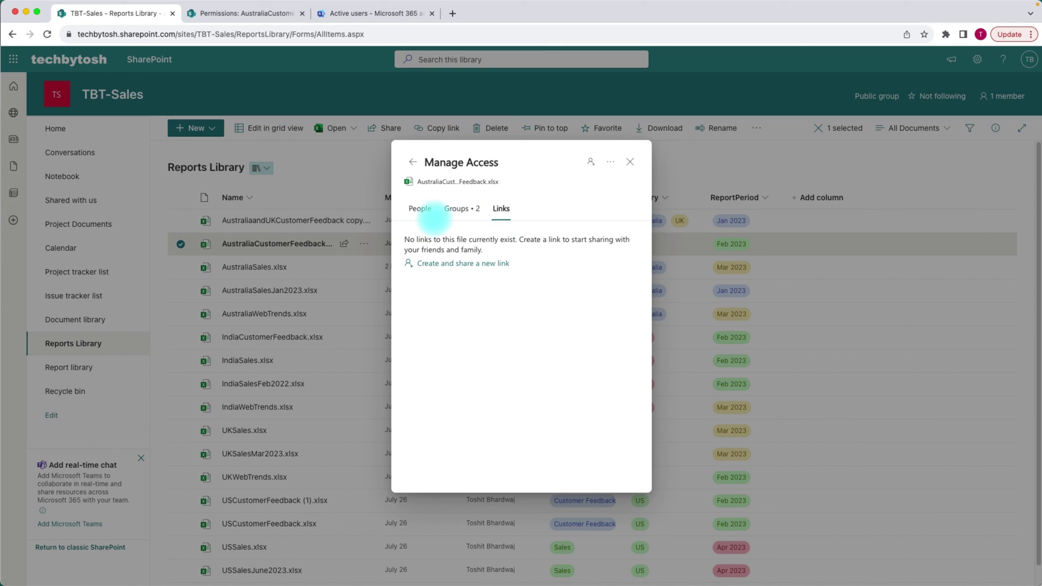
click(420, 209)
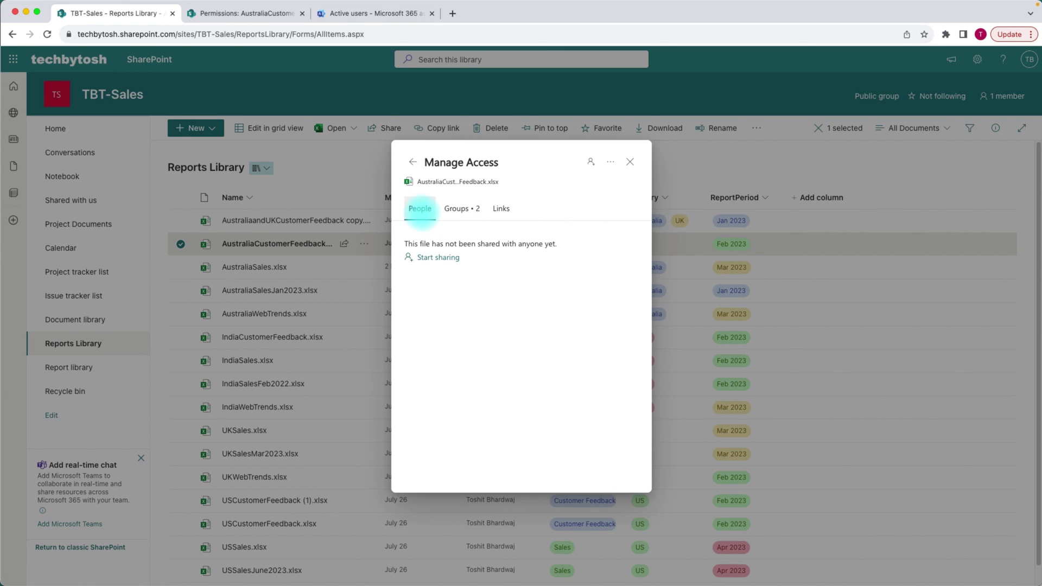
click(462, 209)
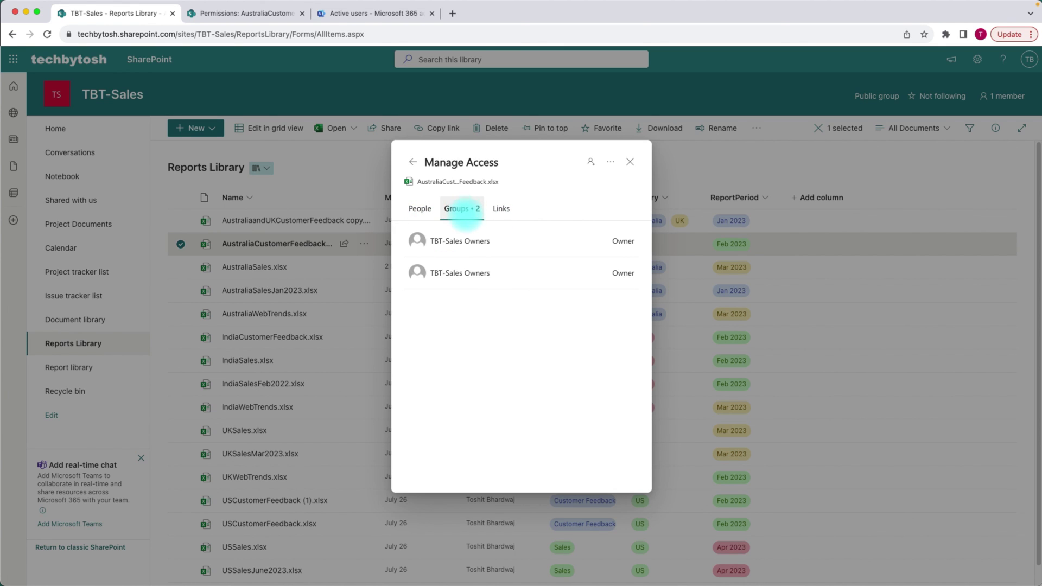